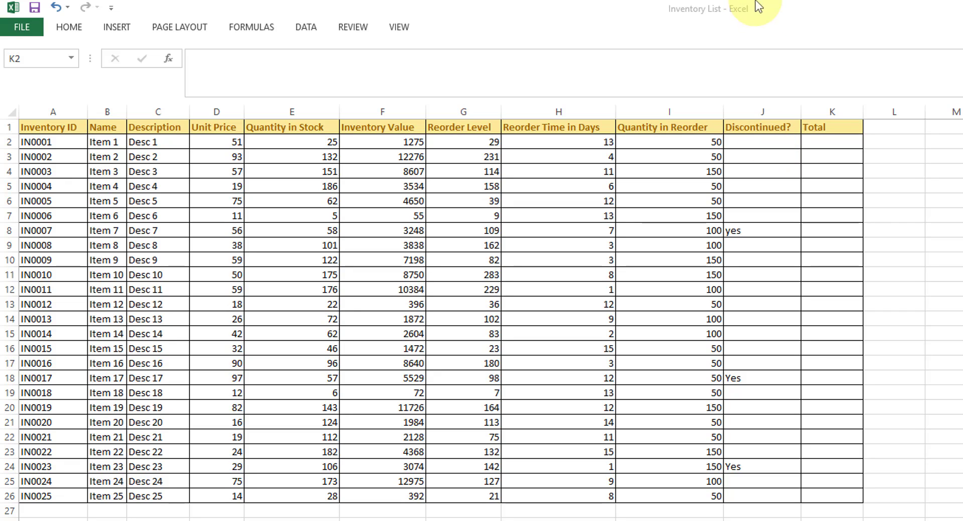
Step: Enter a formula in the first Total cell, K2, adding Unit Price and Quantity in Stock as =D2+E2
left_click(830, 143)
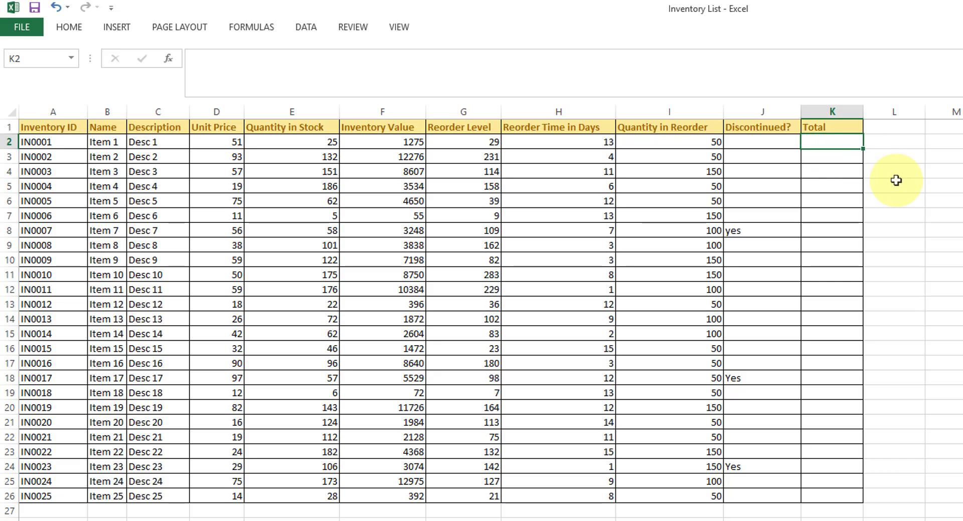
type("=")
key("Left")
key("Left")
key("Left")
key("Left")
key("Left")
key("Left")
key("Left")
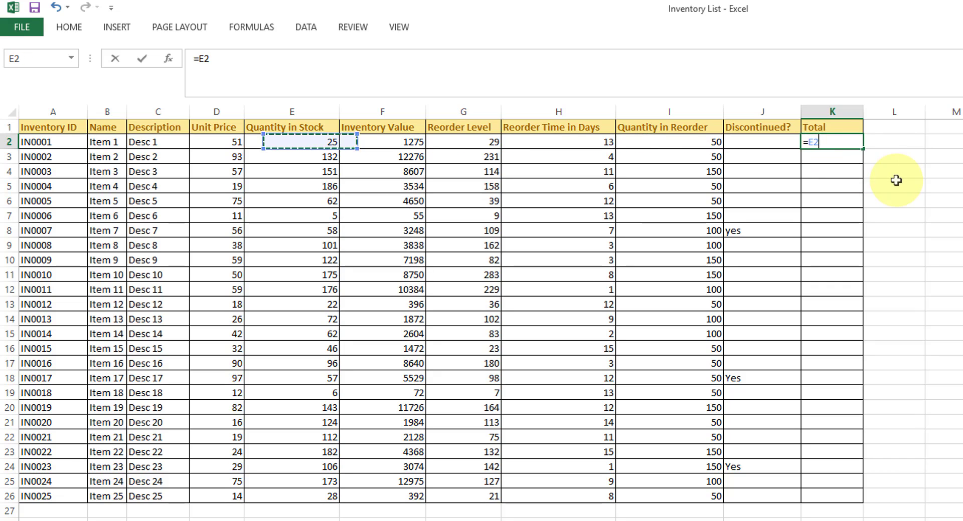
type("+")
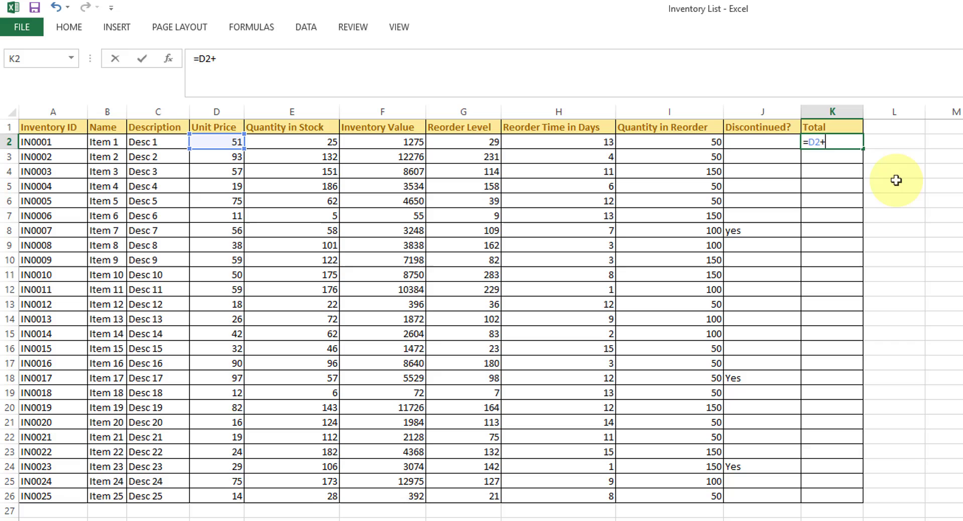
key("Left")
key("Left")
key("Left")
key("Left")
key("Left")
key("Left")
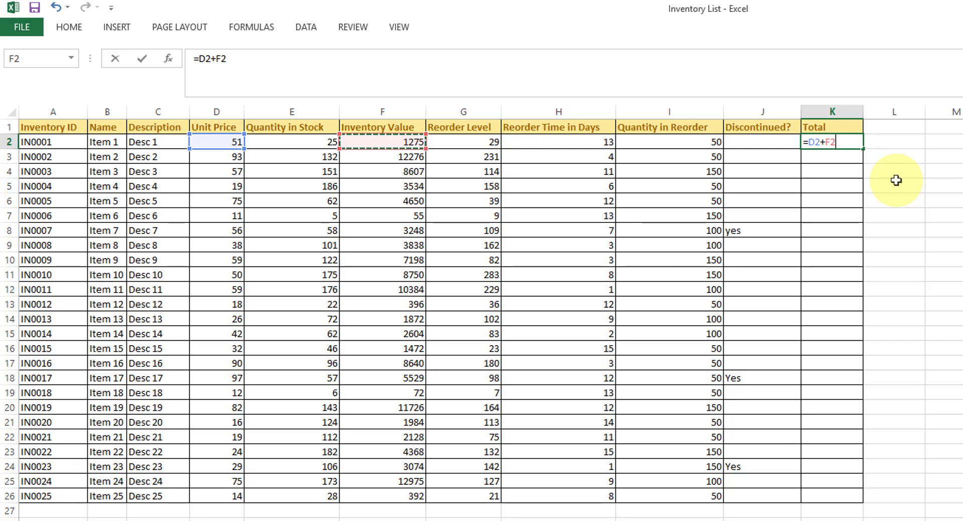
key("Return")
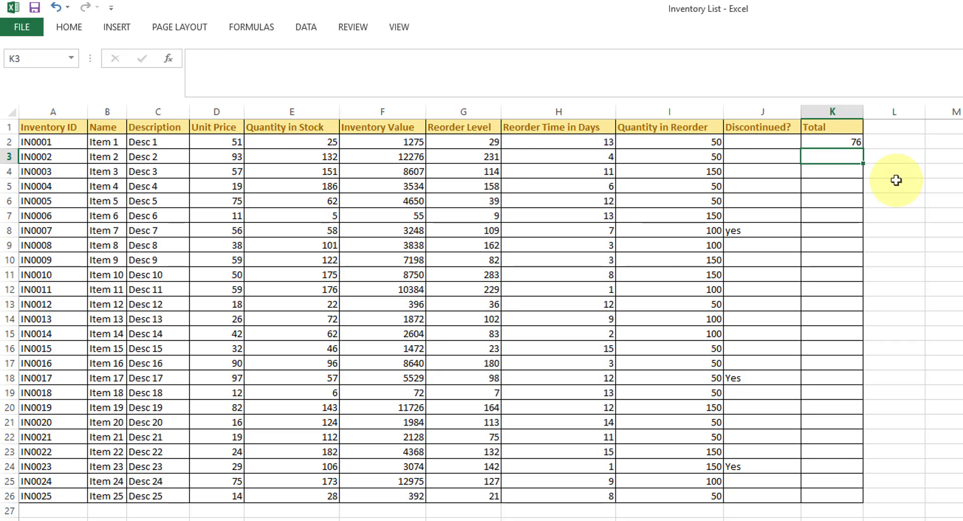
Step: Examine the K2 Total formula and the row 2 cells that it references
key("Up")
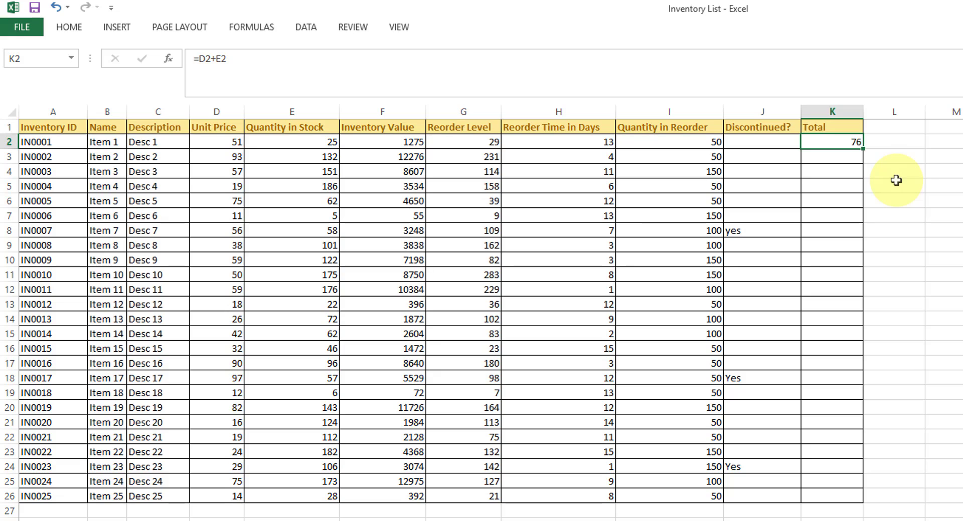
key("Left")
key("Left")
key("Left")
key("Left")
key("Left")
key("Left")
key("Left")
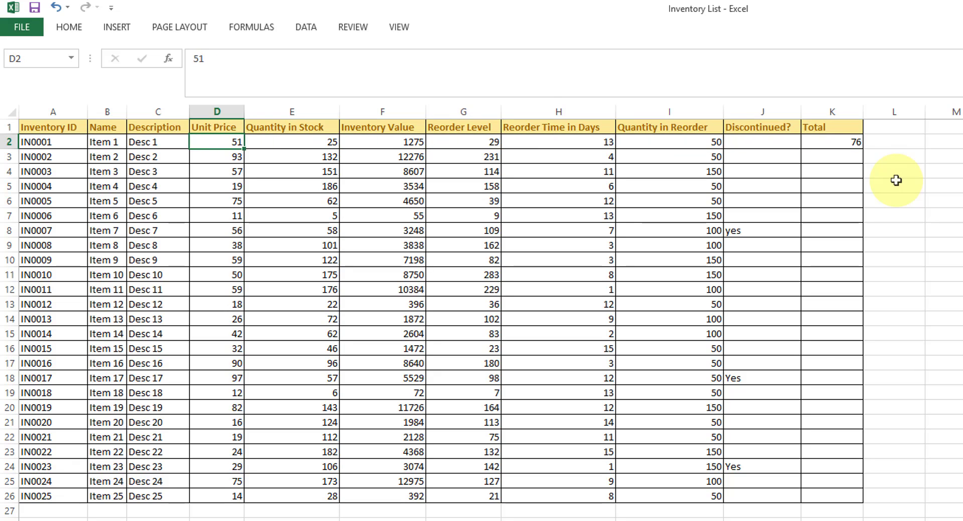
key("Right")
key("Right")
key("Right")
key("Right")
key("Right")
key("Right")
key("Right")
key("F2")
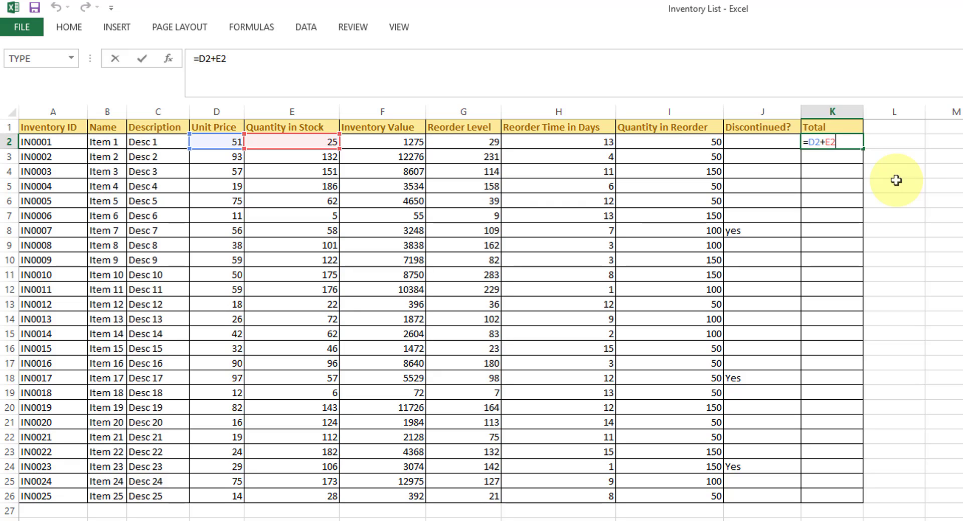
key("Return")
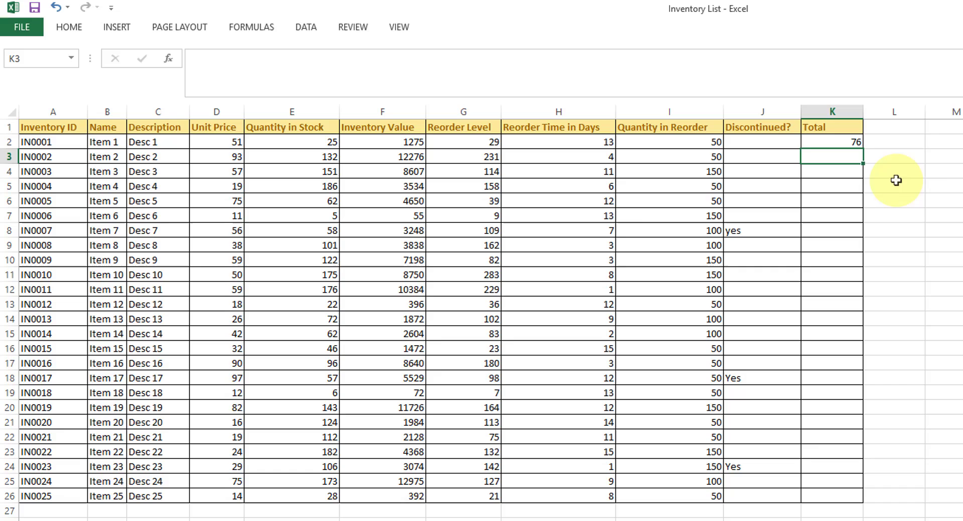
Step: Copy the Total formula from K2 into K3
left_click(829, 141)
key("ctrl+c")
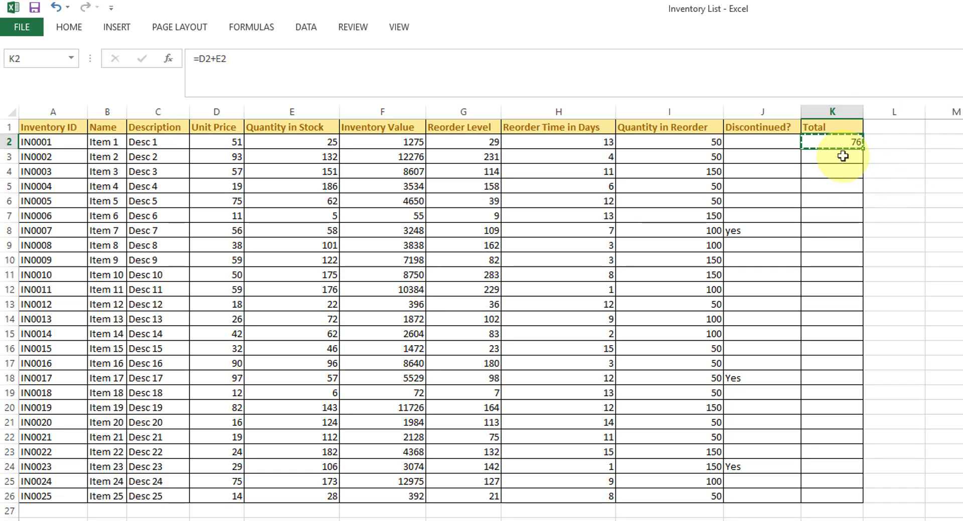
left_click(851, 157)
key("ctrl+v")
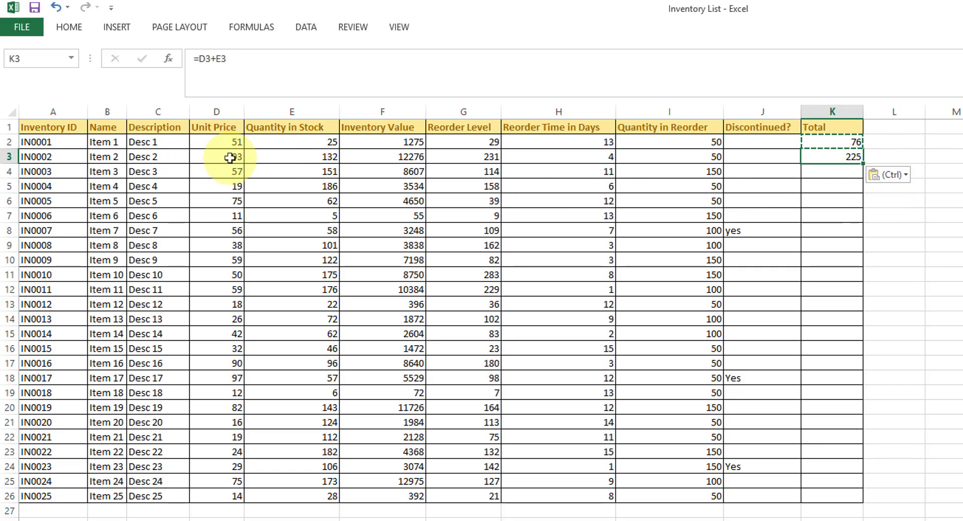
Step: Check the cells referenced by the K3 formula and fill it down the Total column through K26
left_click_drag(230, 155, 327, 159)
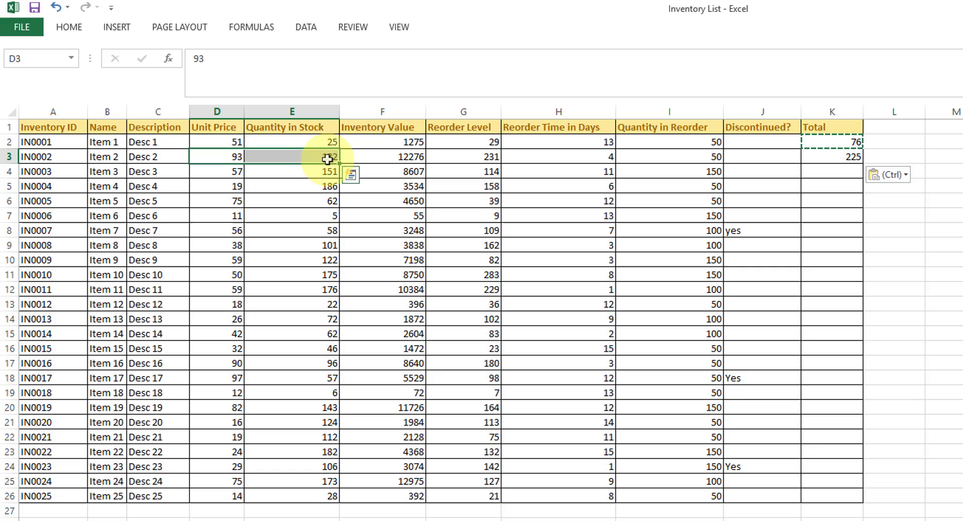
left_click(812, 157)
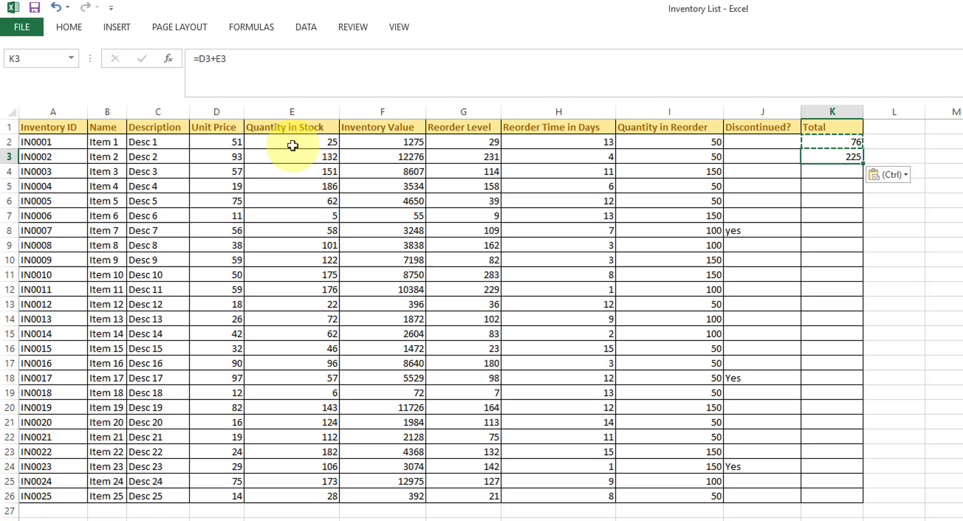
double_click(835, 157)
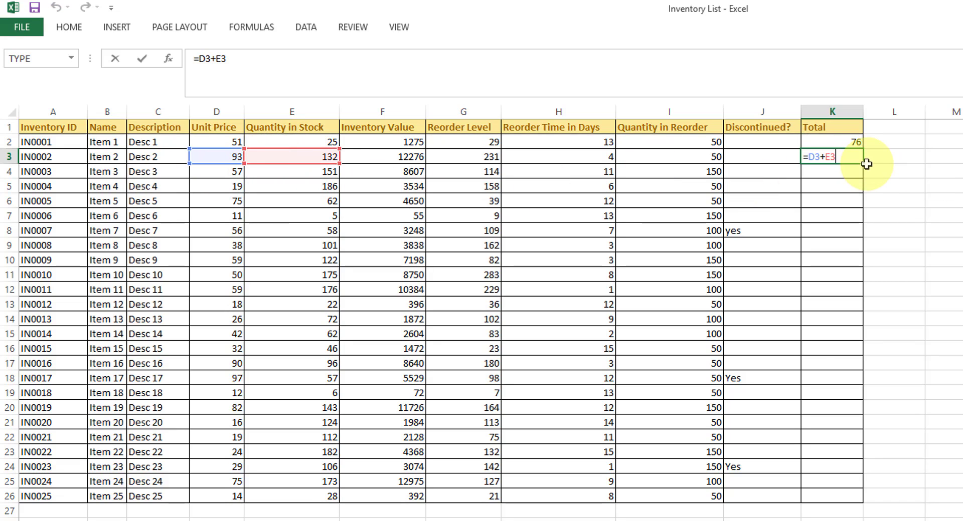
left_click(855, 190)
left_click(852, 160)
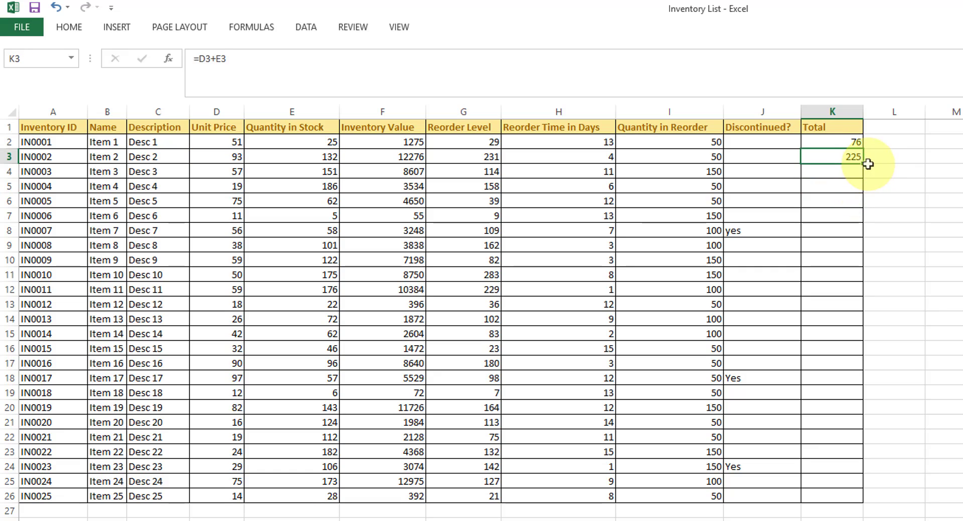
left_click_drag(863, 164, 857, 501)
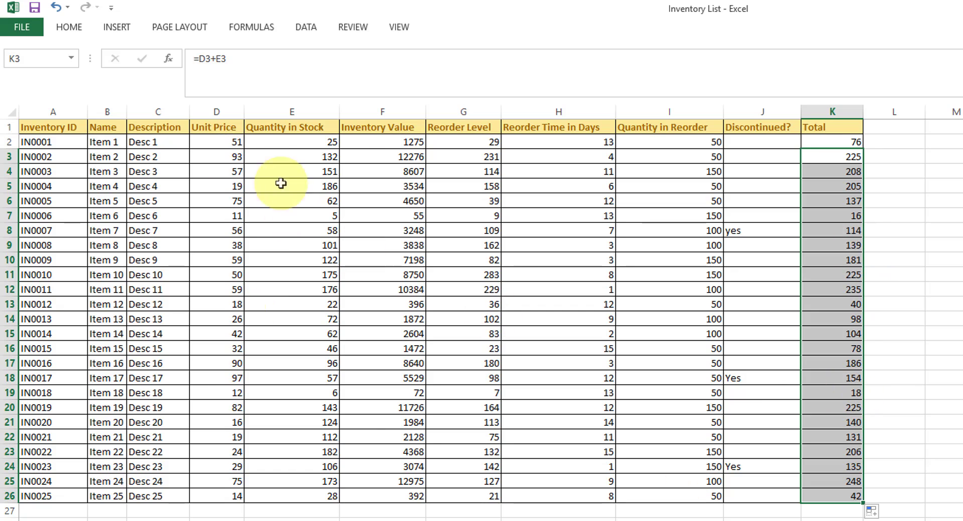
Step: Compare the Unit Price and Quantity in Stock cells in rows 24 to 26 with their Total formulas
left_click_drag(227, 147, 310, 493)
left_click_drag(237, 497, 321, 499)
left_click(849, 497)
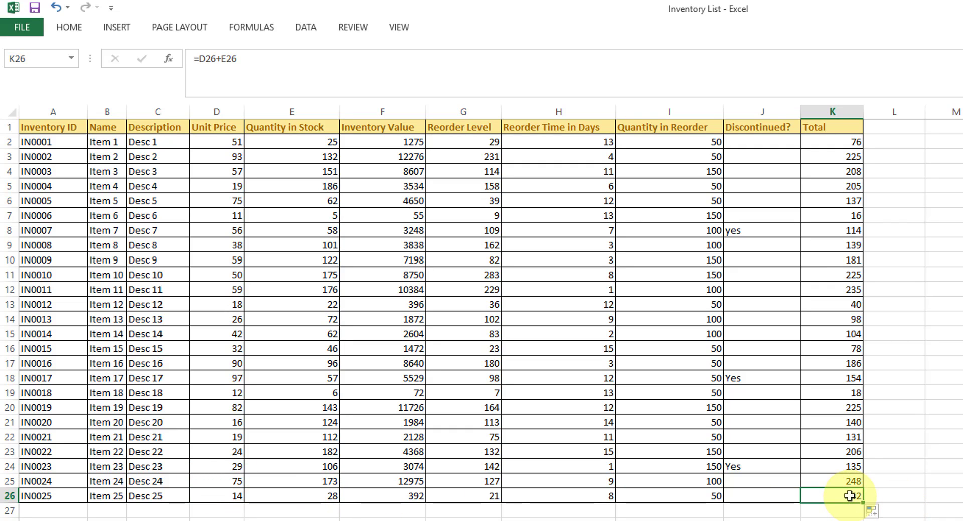
left_click_drag(217, 481, 314, 482)
left_click(830, 483)
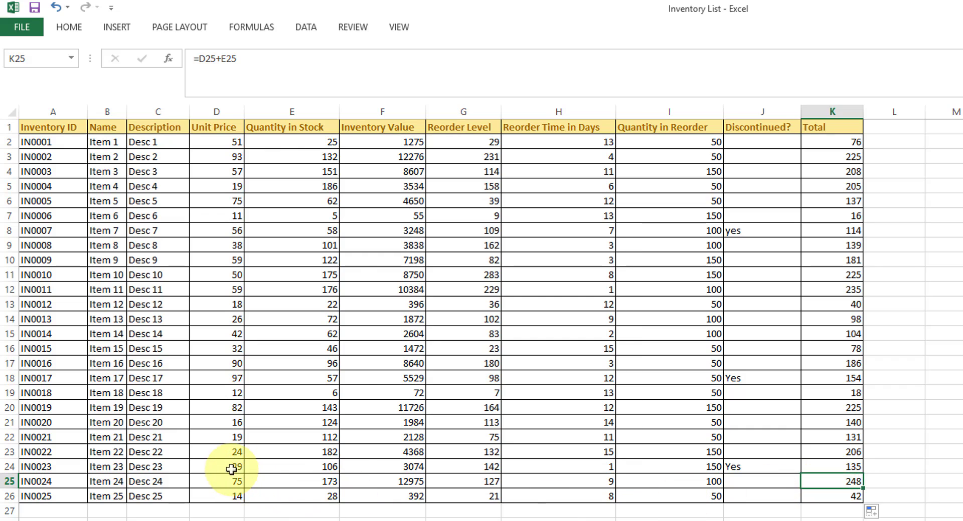
left_click_drag(235, 467, 292, 467)
left_click(847, 467)
Step: Clear all the Total formulas in K2:K26
left_click_drag(847, 142, 855, 496)
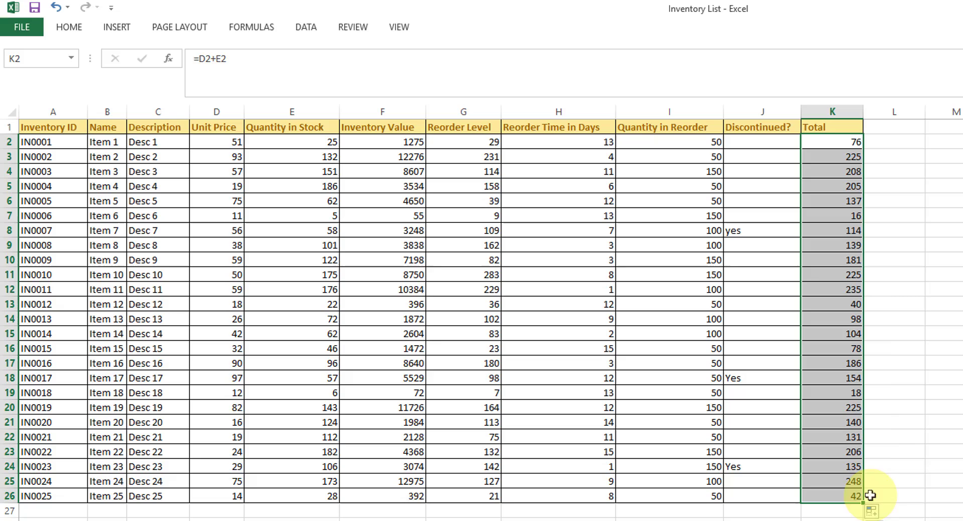
key("Delete")
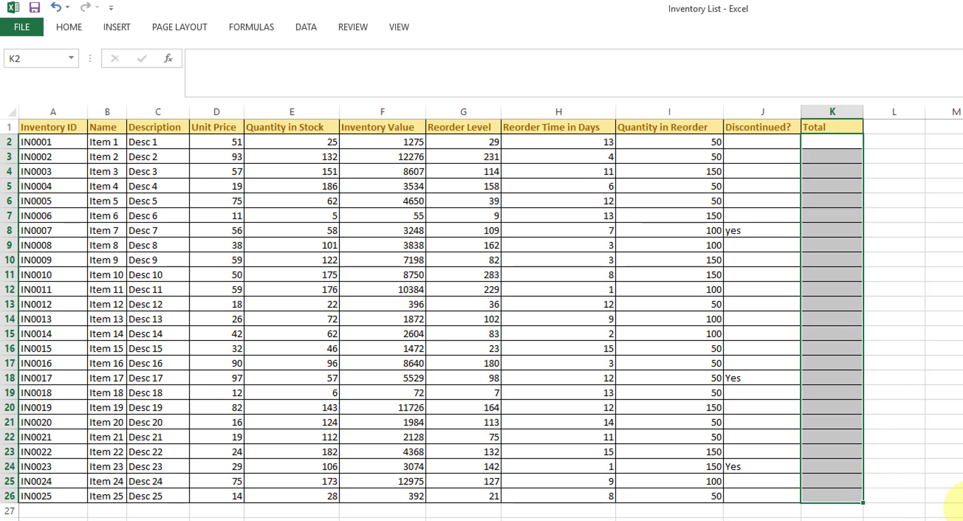
left_click_drag(233, 142, 307, 142)
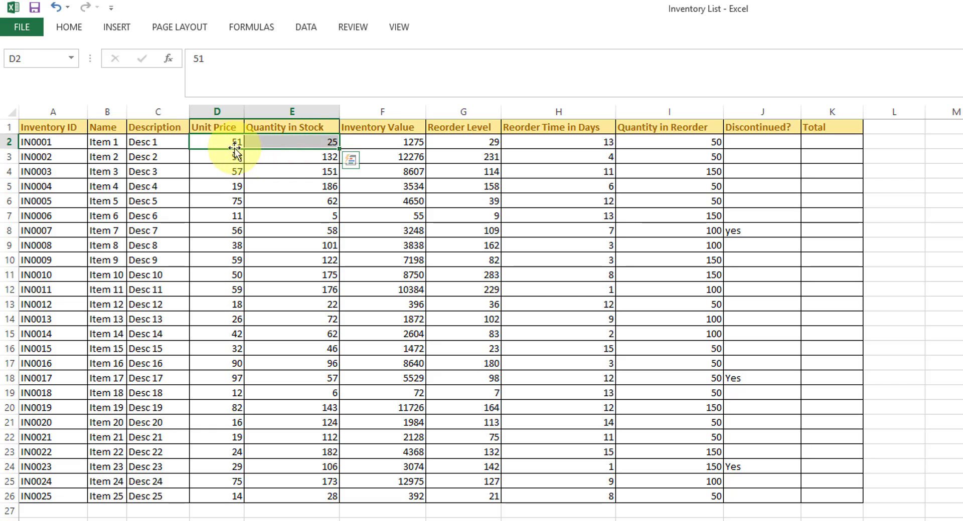
left_click(826, 145)
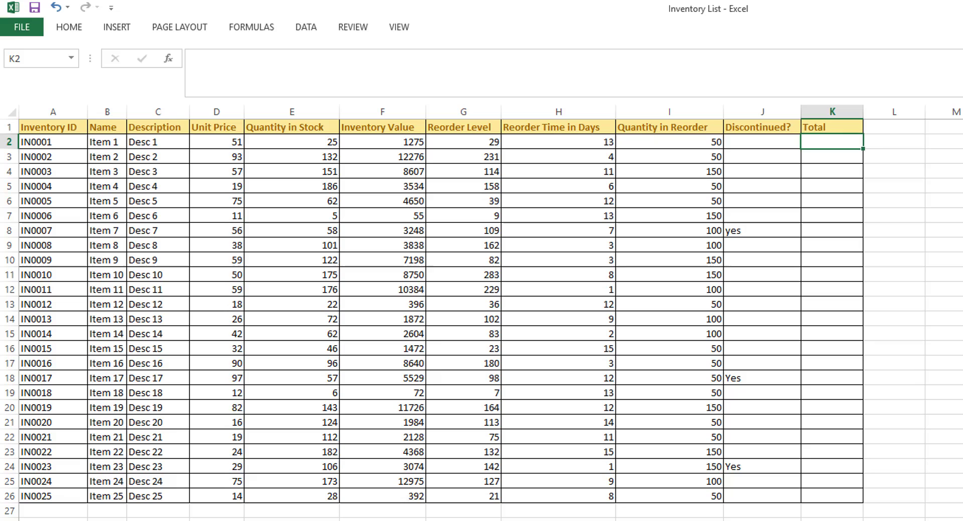
left_click(835, 498)
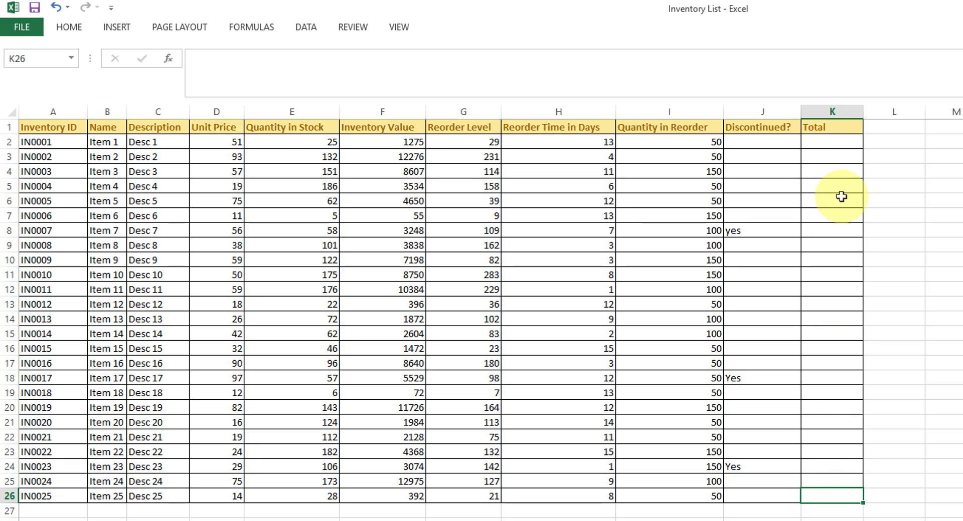
Step: Enter the formula =D2+E2 again in the Total cell K2
left_click(837, 141)
double_click(838, 141)
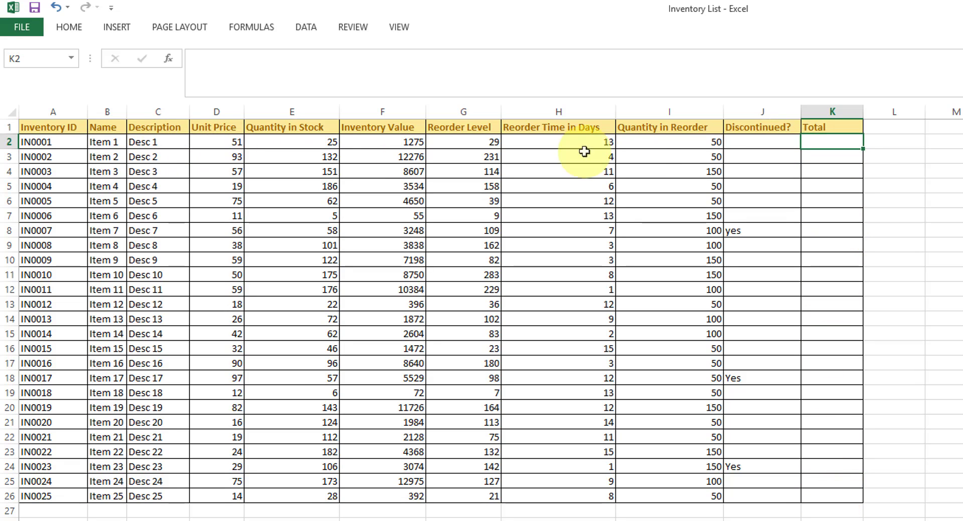
type("=")
key("Left")
key("Left")
key("Left")
key("Left")
key("Left")
key("Left")
key("Left")
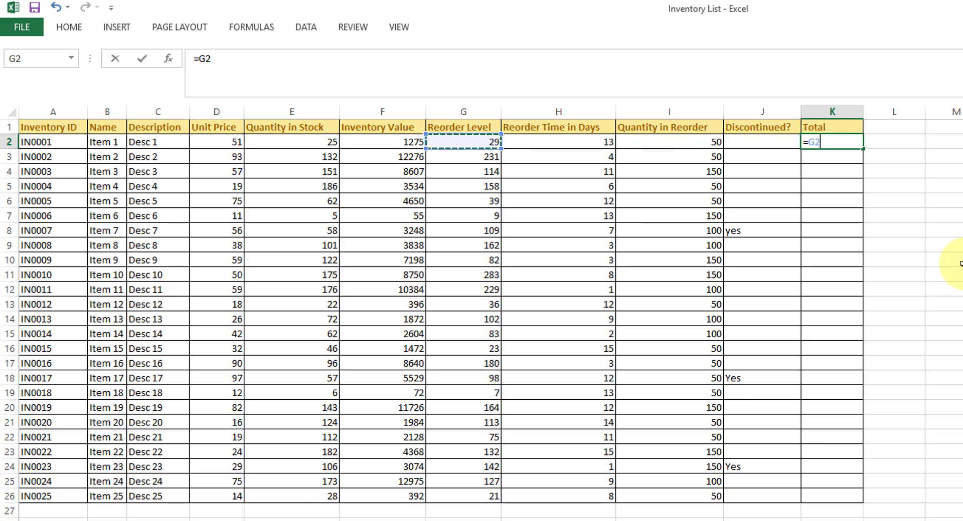
type("+")
key("Left")
key("Left")
key("Left")
key("Left")
key("Left")
key("Left")
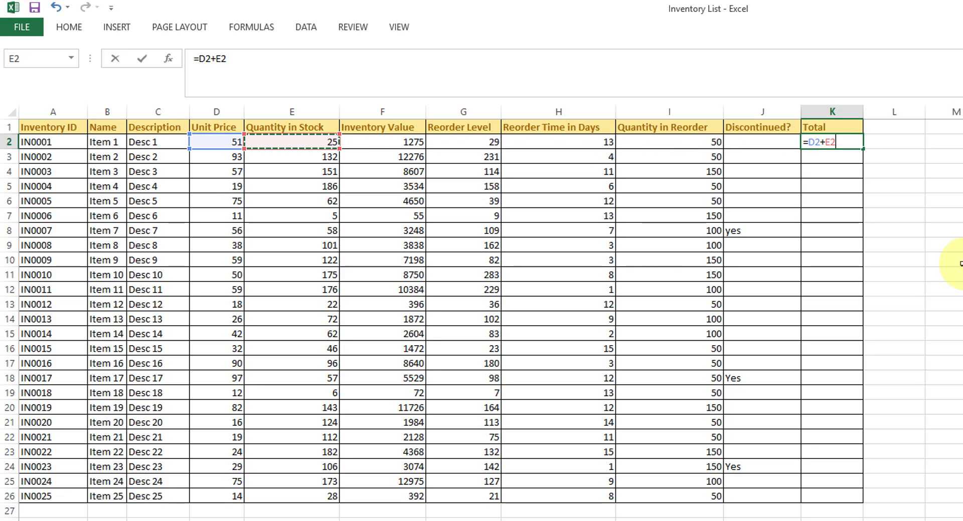
key("Return")
Step: Copy the K2 formula into the last Total cell, K26, and check the row 26 and row 2 source cells
key("Up")
key("ctrl+c")
key("Down")
key("Down")
key("Down")
key("Down")
key("Down")
key("Down")
key("Down")
key("Down")
key("Down")
key("Down")
key("Down")
key("Down")
key("Down")
key("Down")
key("Down")
key("Down")
key("Down")
key("Down")
key("Down")
key("Down")
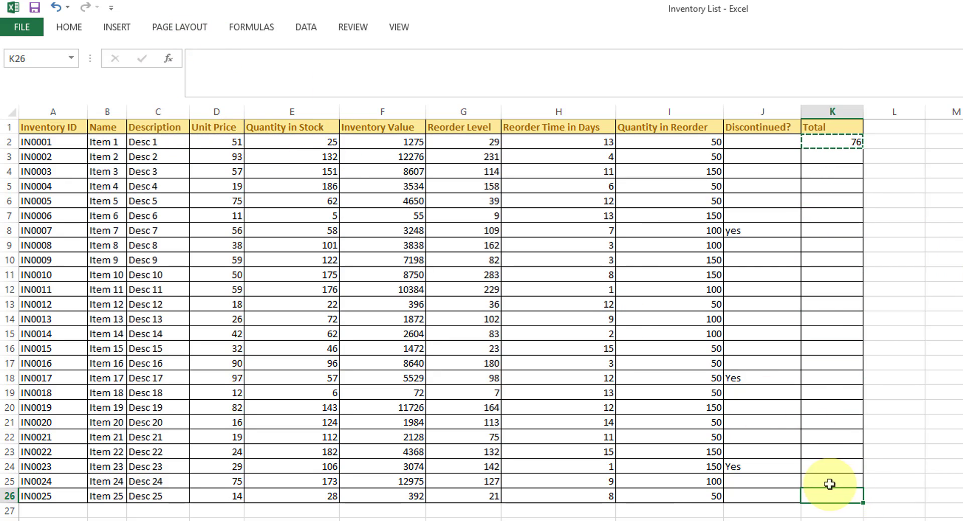
key("ctrl+v")
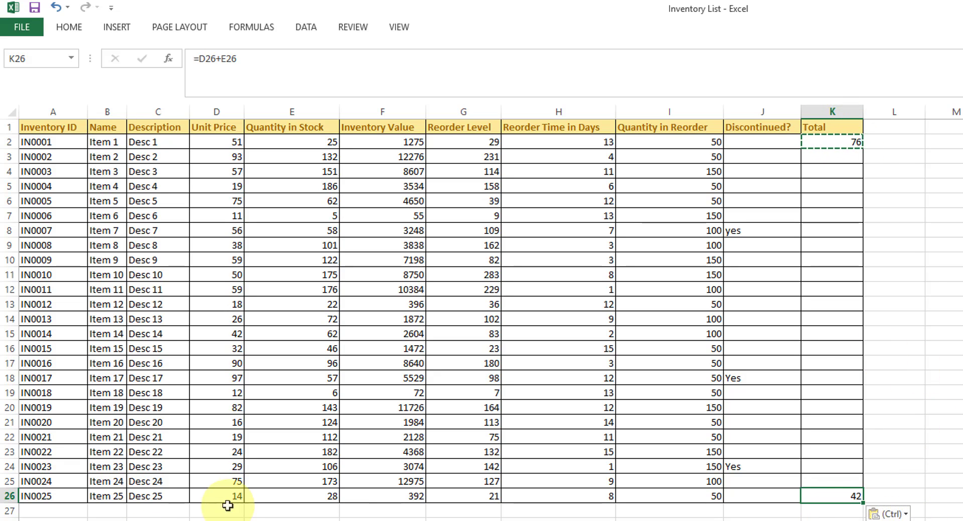
left_click_drag(236, 499, 318, 504)
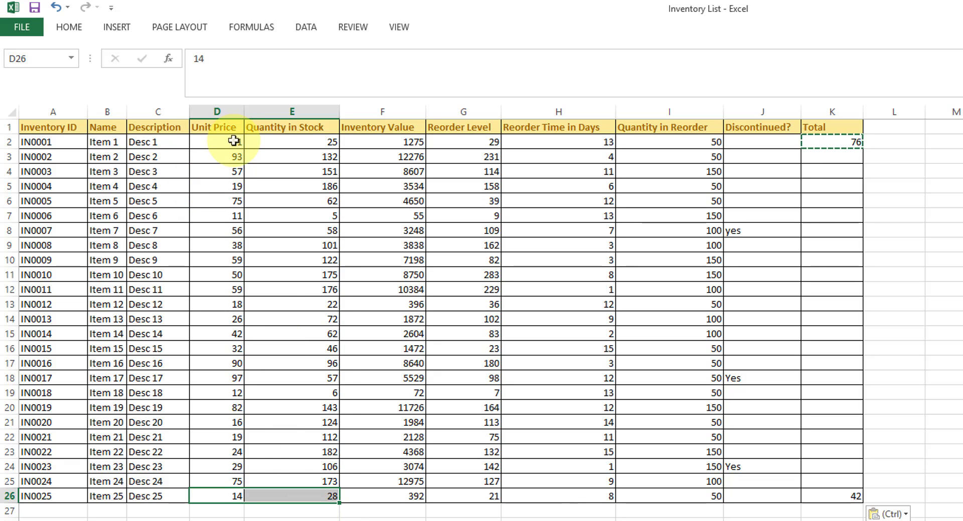
left_click_drag(234, 140, 318, 139)
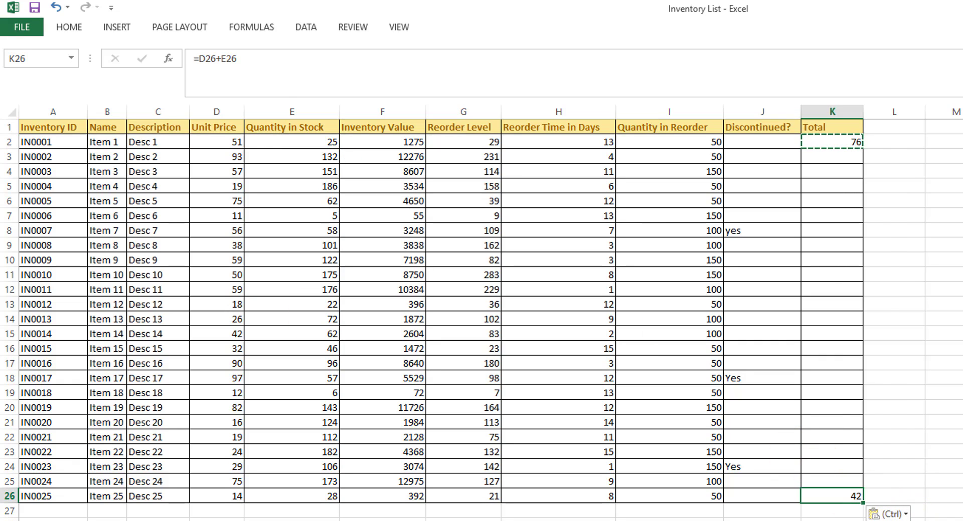
Step: Clear the Total formulas from K26 and K2
key("Delete")
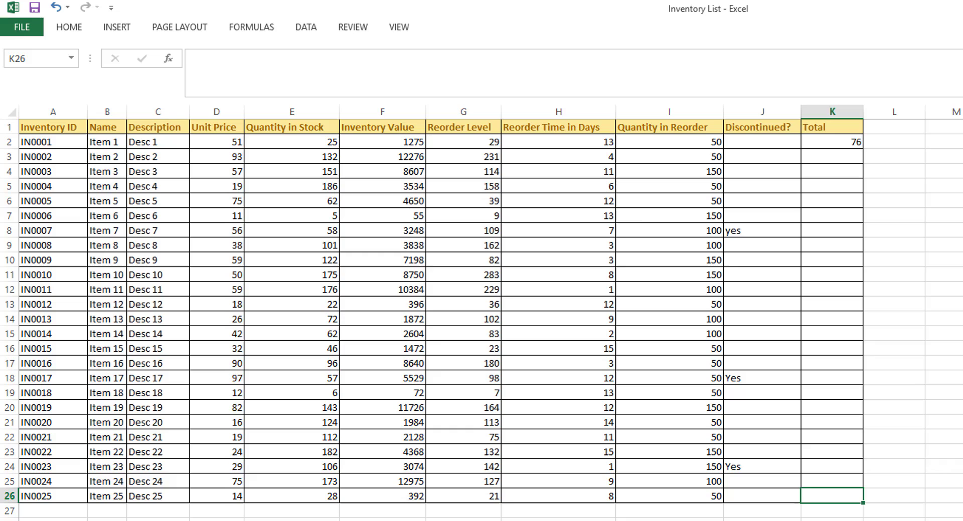
key("Up")
key("Up")
key("Up")
key("Up")
key("Up")
key("Up")
key("Up")
key("Up")
key("Up")
key("Up")
key("Up")
key("Up")
key("Up")
key("Up")
key("Up")
key("Up")
key("Up")
key("Up")
key("Up")
key("Up")
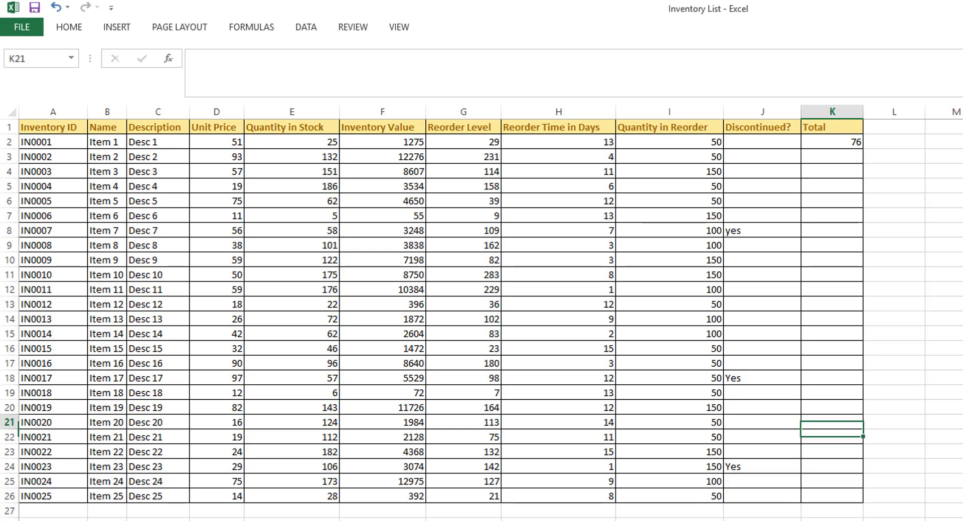
key("Down")
key("Delete")
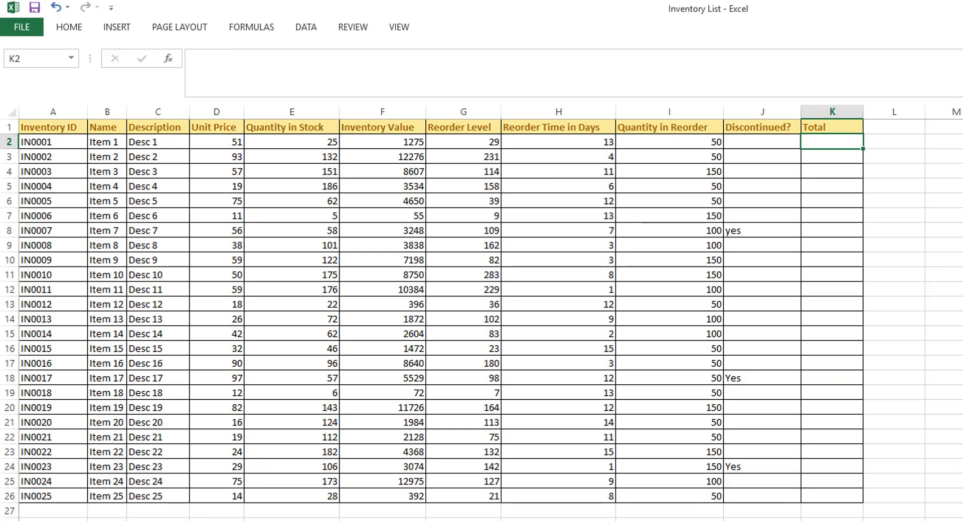
Step: Start a formula in the last Total cell, K26, that references the Unit Price in D2
key("Down")
key("Down")
key("Down")
key("Down")
key("Down")
key("Down")
key("Down")
key("Down")
key("Down")
key("Down")
key("Down")
key("Down")
key("Down")
key("Down")
key("Down")
key("Down")
key("Down")
key("Down")
key("Down")
key("Down")
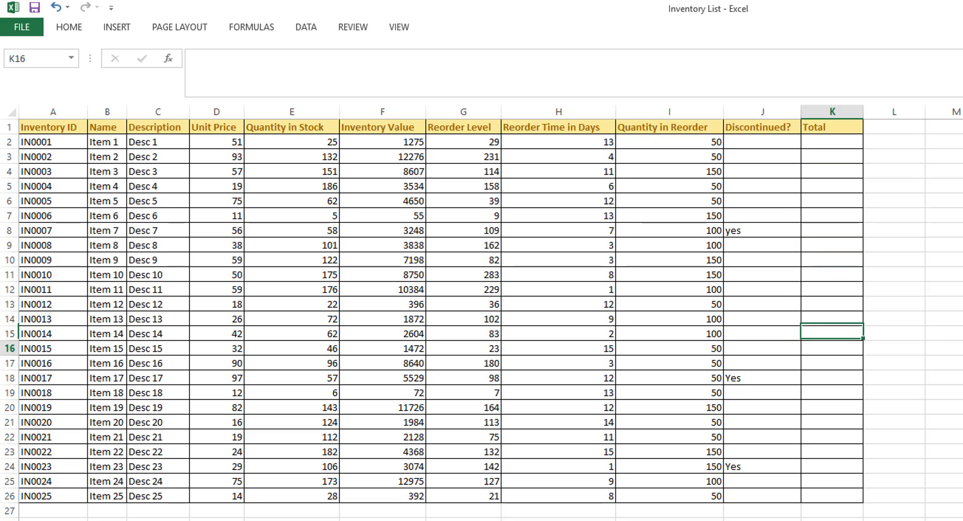
type("=")
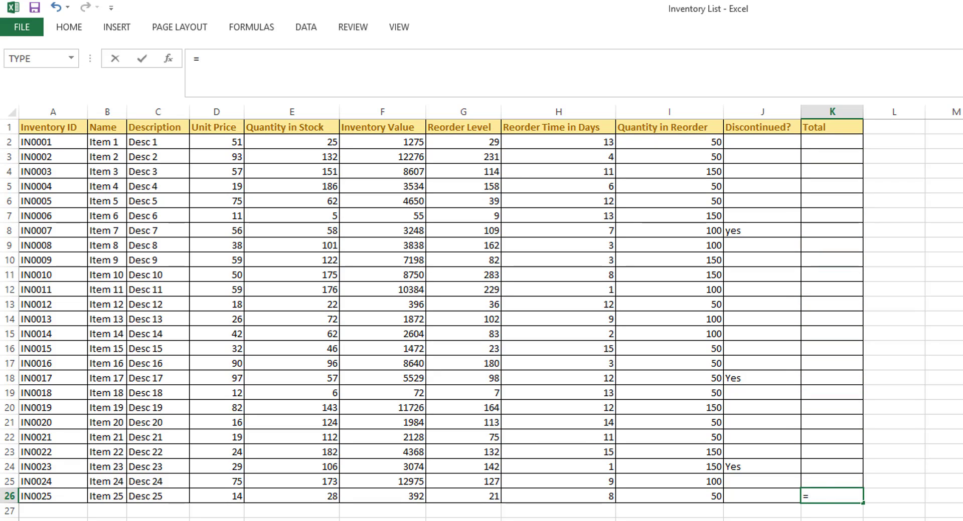
key("Up")
key("Up")
key("Up")
key("Left")
key("Left")
key("Left")
key("Left")
key("Left")
key("Left")
key("Left")
key("Up")
key("Up")
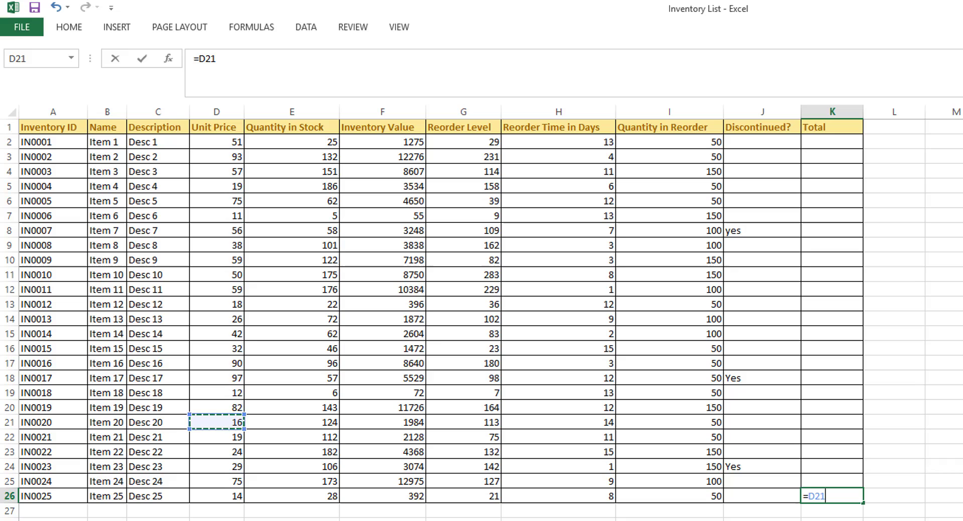
key("Up")
key("Up")
key("Up")
key("Up")
key("Up")
key("Up")
key("Up")
key("Up")
key("Up")
key("Up")
key("Up")
key("Up")
key("Up")
key("Up")
key("Up")
key("Up")
key("Up")
key("Up")
key("Up")
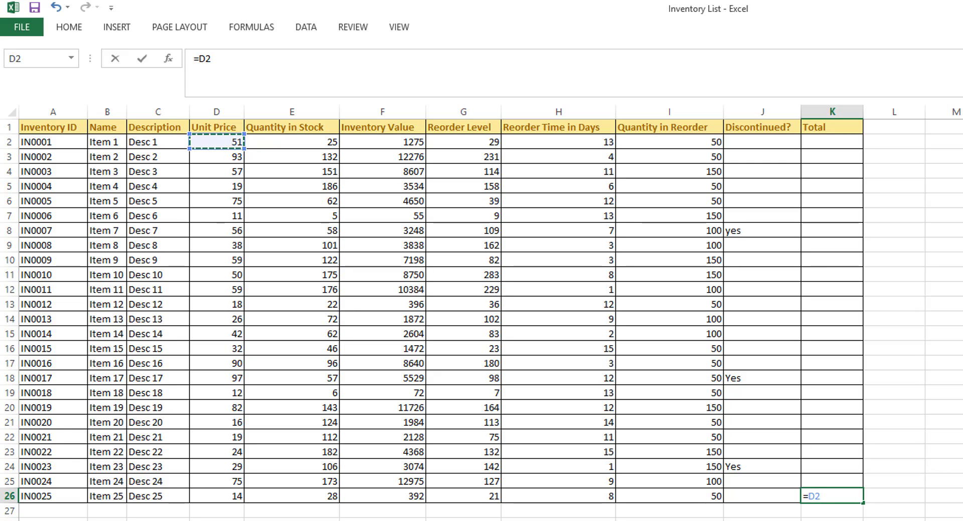
Step: Make the D2 reference absolute and add an absolute E2 reference so the K26 formula reads =$D$2+$E$2
key("F2")
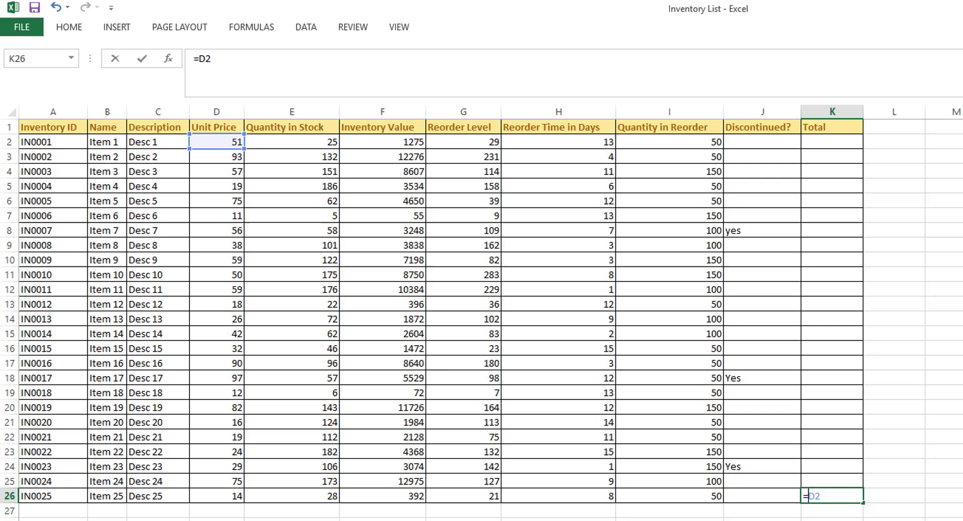
key("Left")
key("Left")
type("$")
key("Right")
type("$")
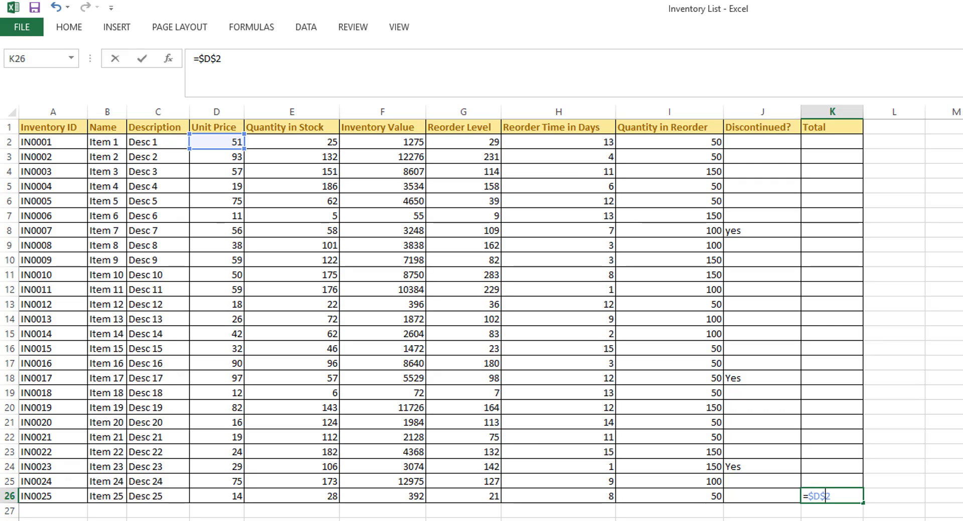
type("+$E2")
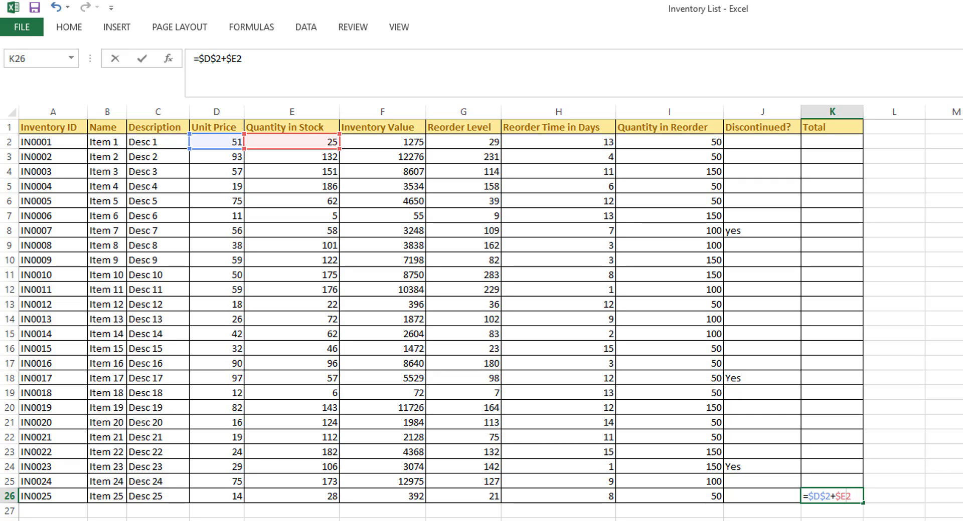
type("$")
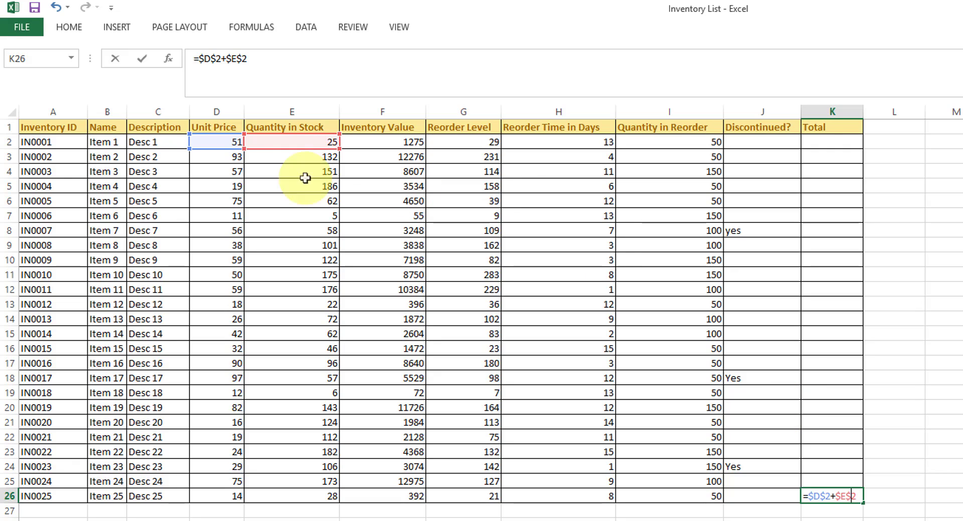
Step: Compare the K26 formula with its source cells D2:E2 and with the row 26 values in D26:E26
left_click_drag(228, 142, 312, 145)
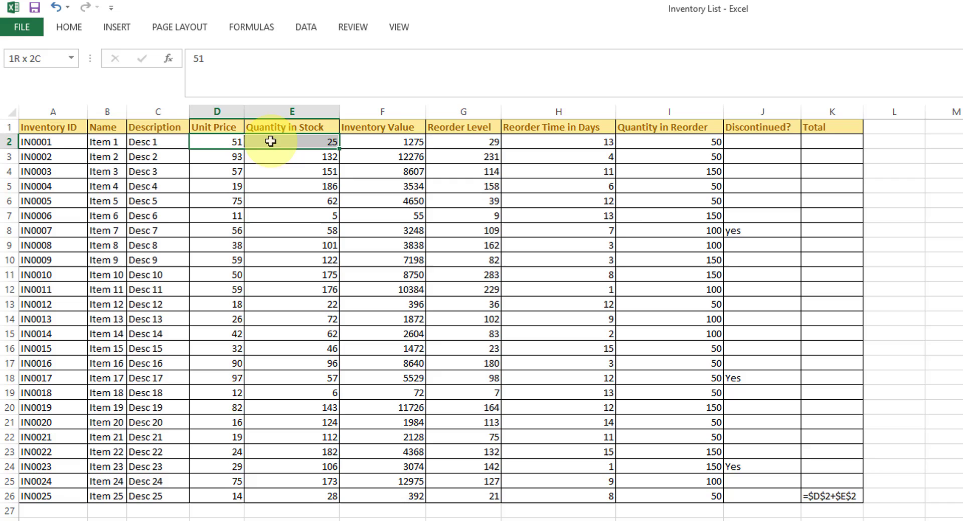
left_click(833, 496)
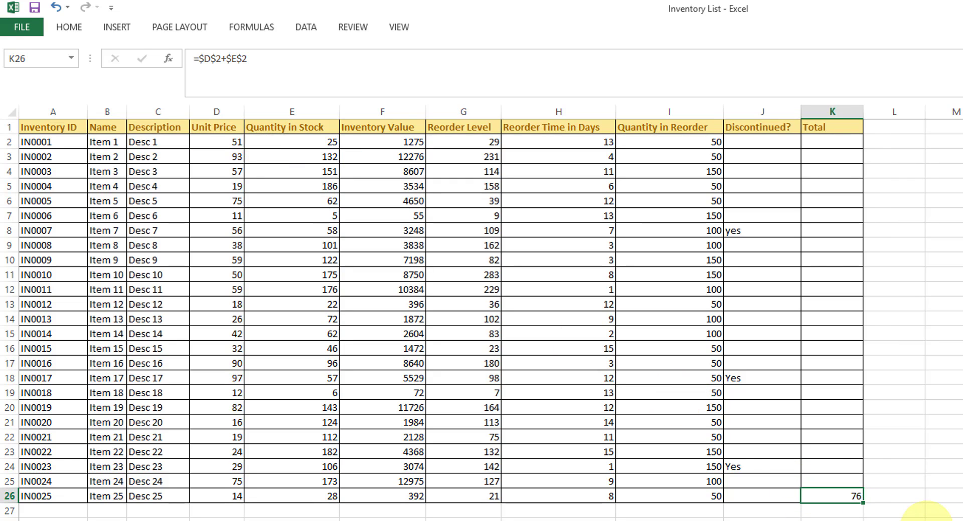
key("F2")
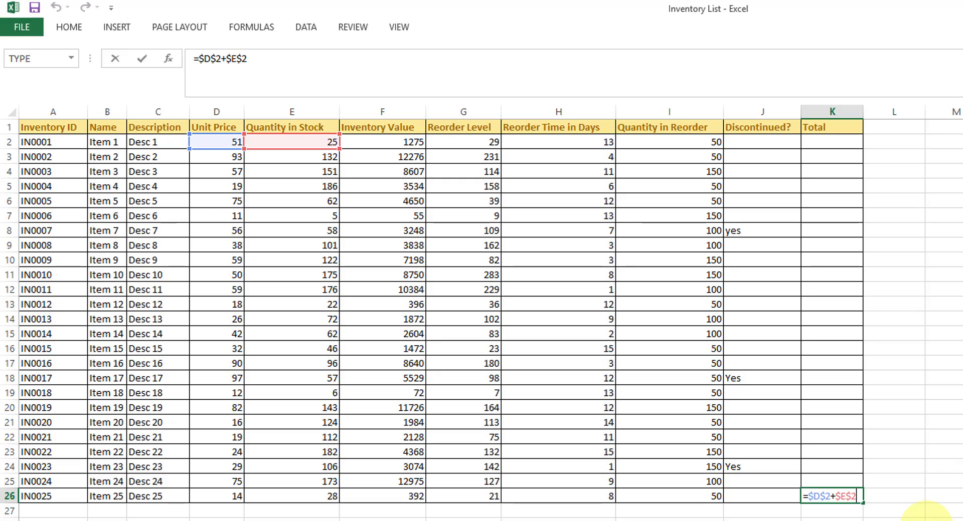
left_click_drag(232, 494, 312, 496)
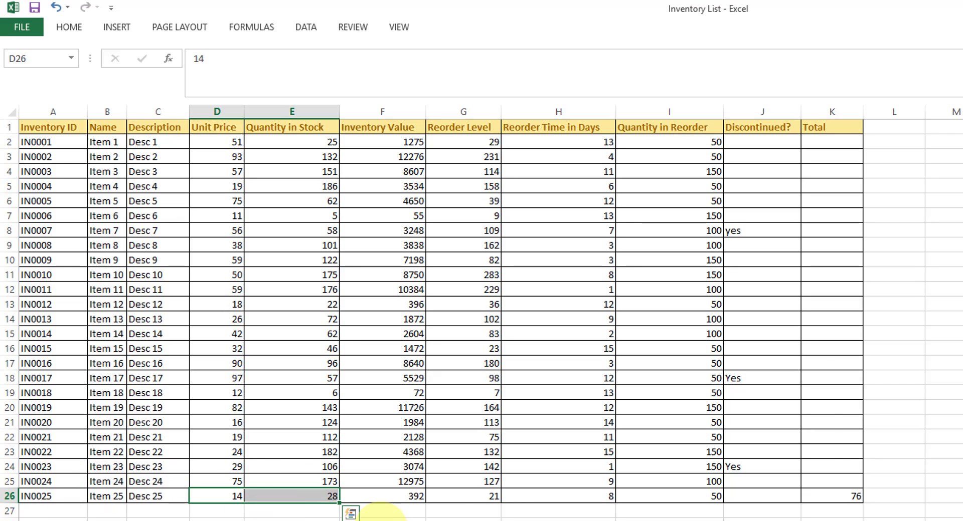
Step: Remove the dollar signs from the K26 formula so it reads =D2+E2
left_click(819, 496)
key("F2")
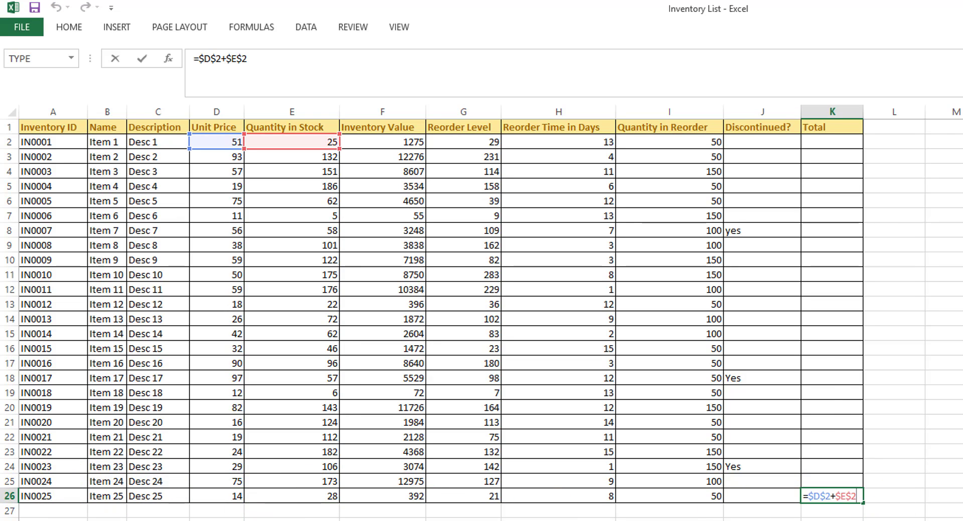
key("BackSpace")
key("Left")
key("BackSpace")
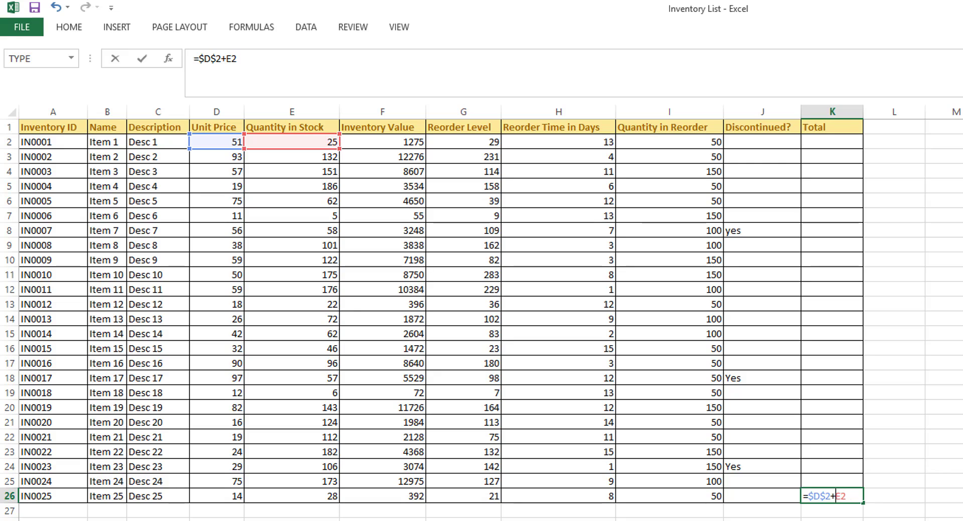
key("Delete")
key("Delete")
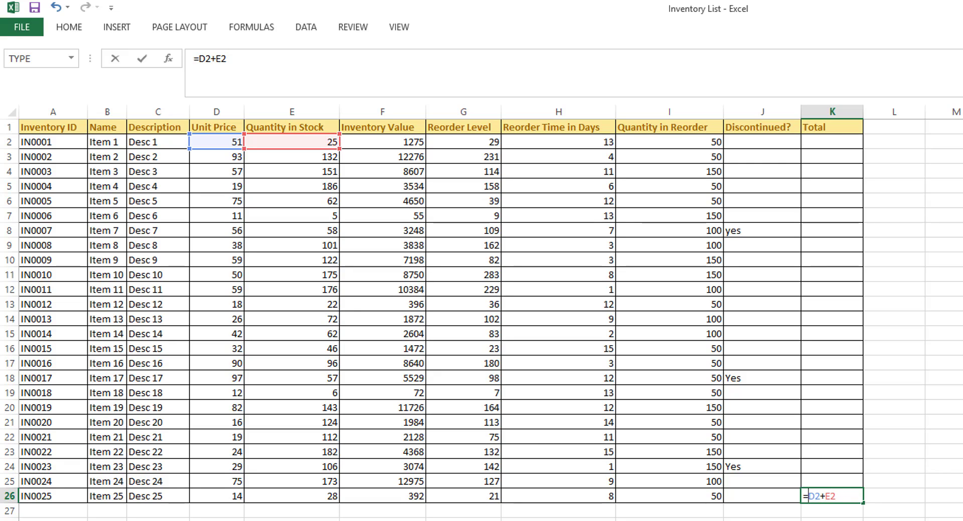
key("Return")
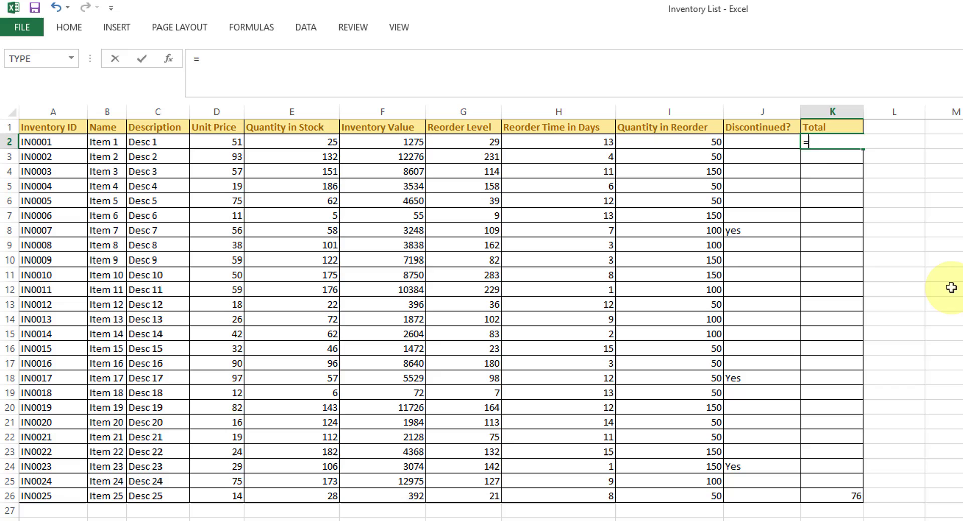
Step: Enter the formula =D2+E2 in the first Total cell, K2
type("D2+E")
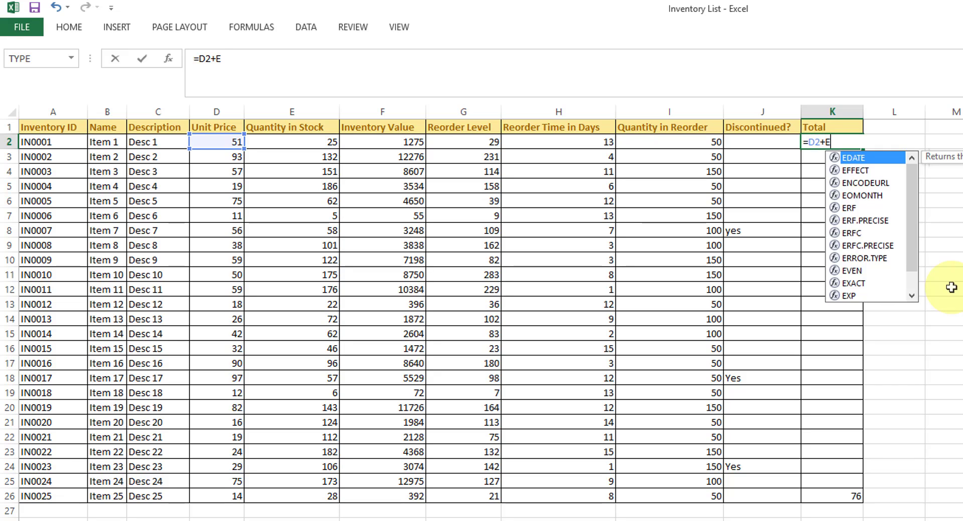
type("2")
key("Return")
key("Up")
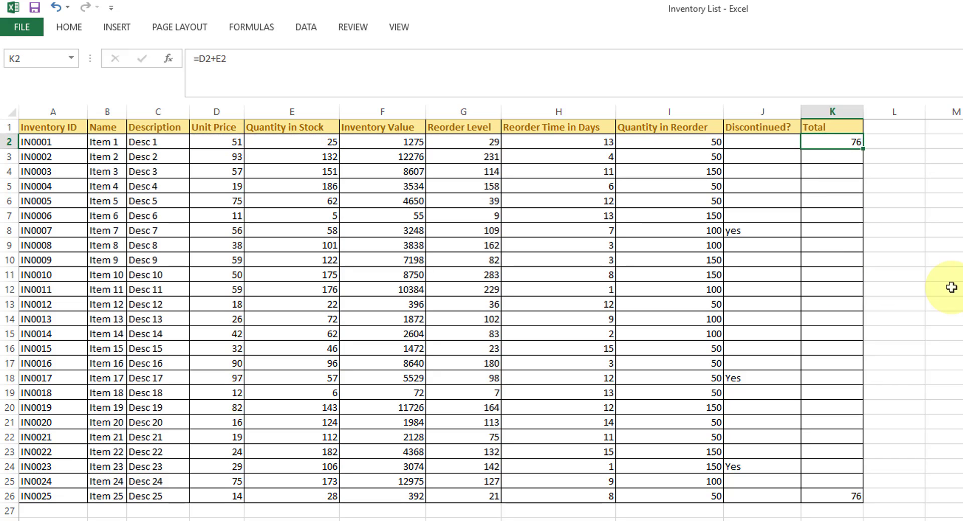
Step: Fill the K2 formula down the Total column through K26, replacing the existing K26 formula
left_click(839, 157)
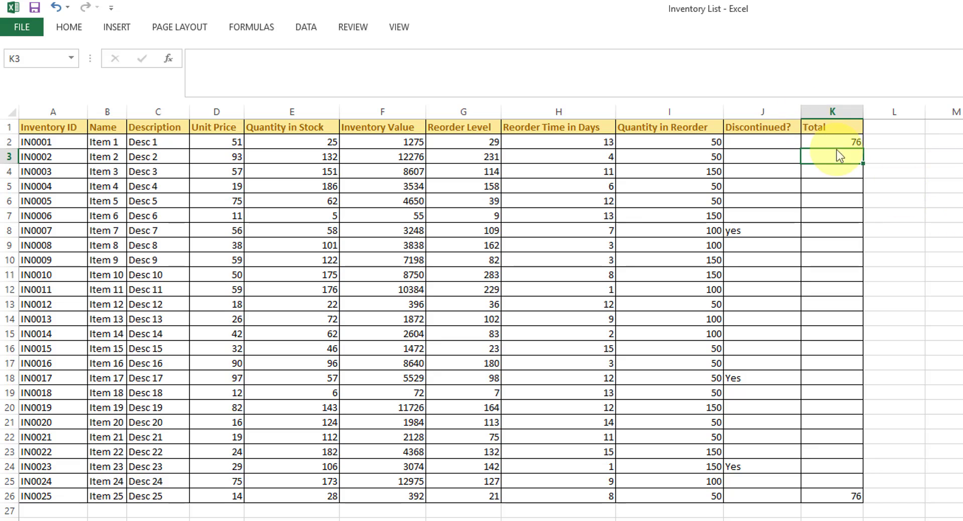
left_click(847, 143)
double_click(863, 150)
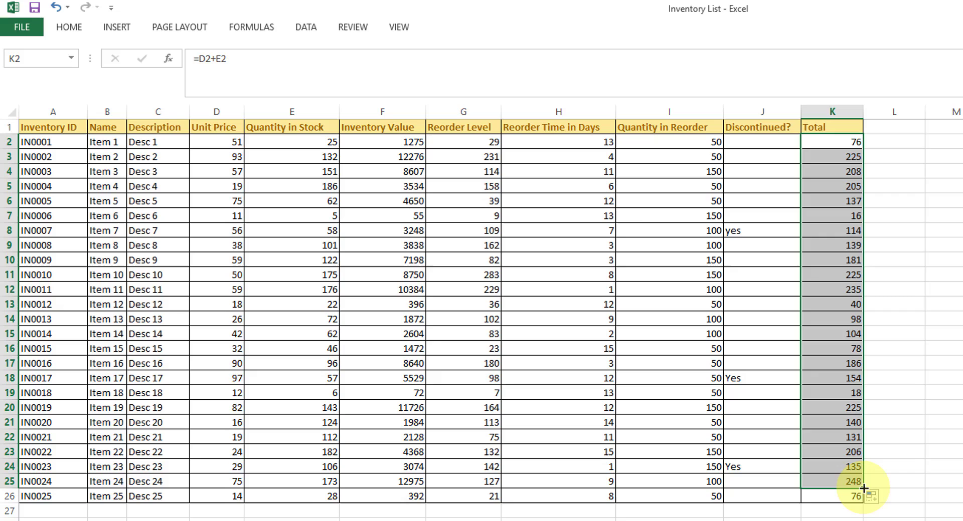
left_click_drag(864, 489, 867, 504)
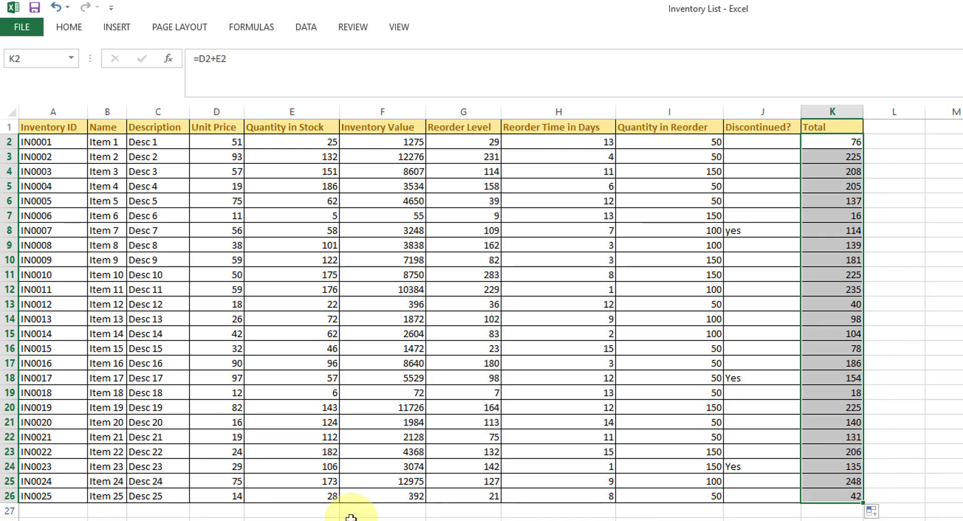
Step: Check the K26 and K2 formulas against their source cells D26:E26 and D2:E2
left_click_drag(235, 497, 329, 499)
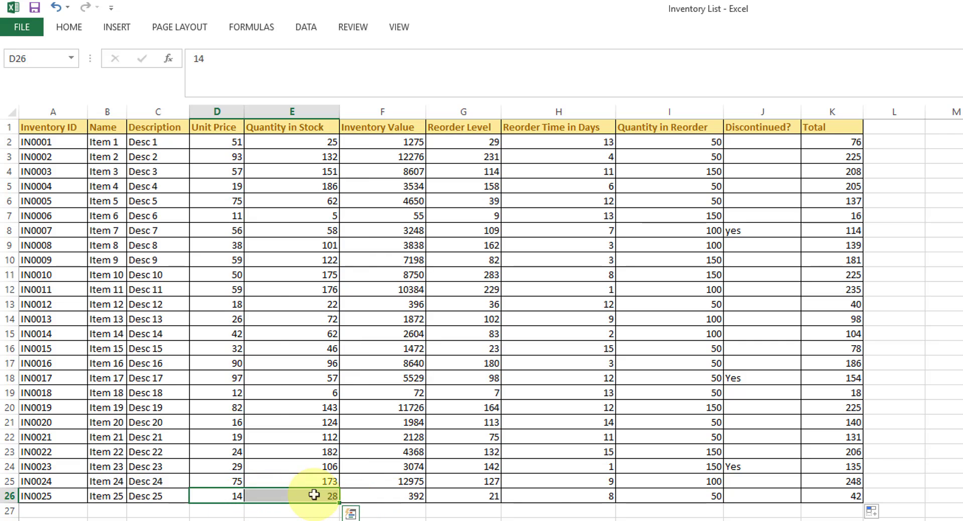
left_click(855, 499)
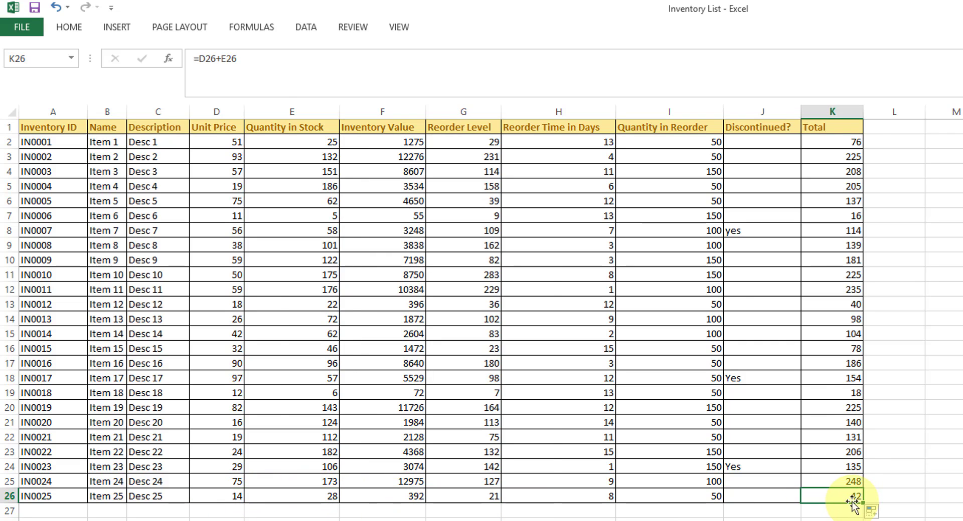
left_click(858, 146)
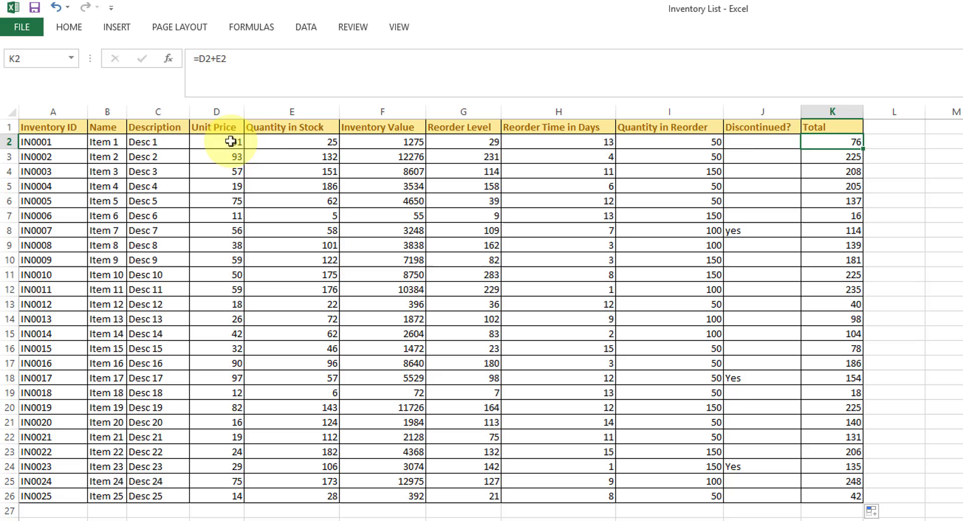
left_click_drag(230, 141, 318, 147)
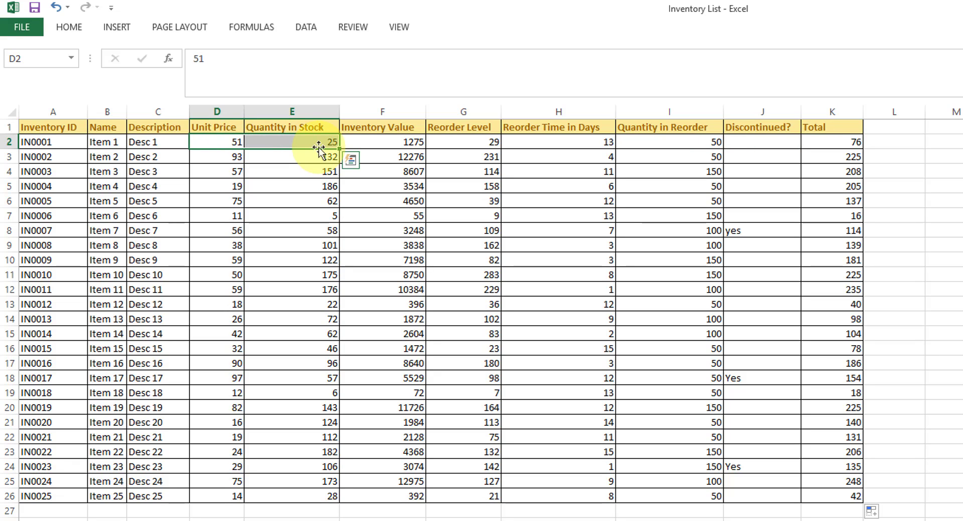
left_click(861, 146)
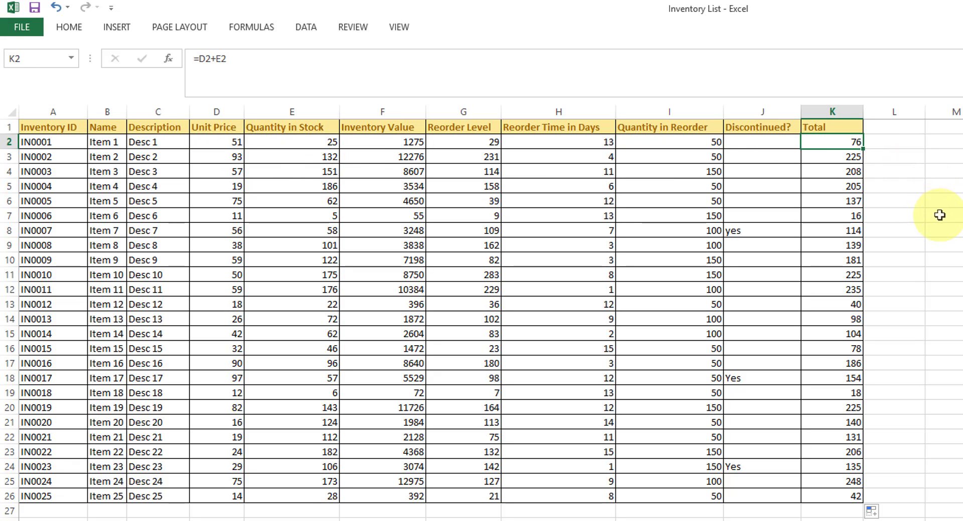
Step: Change the Unit Price reference in the K26 formula to the row-locked D$2
left_click(843, 497)
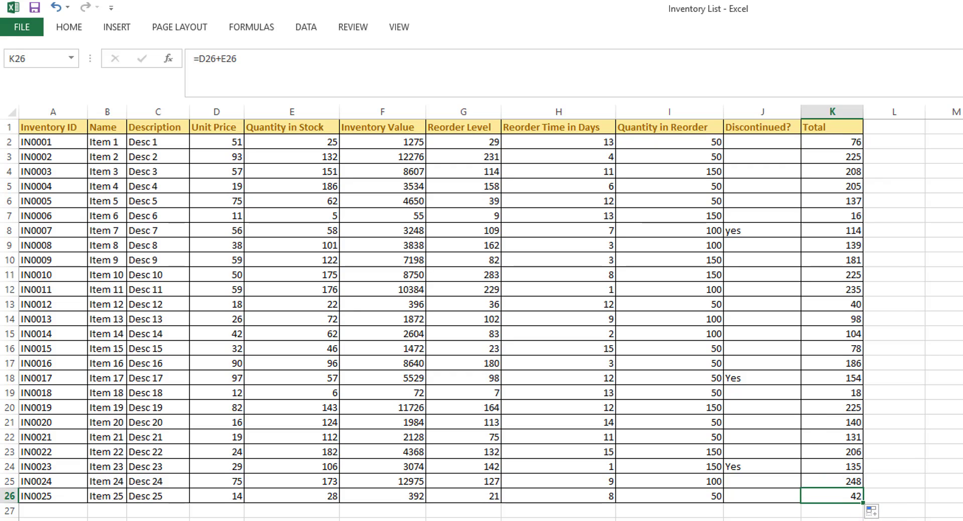
double_click(841, 497)
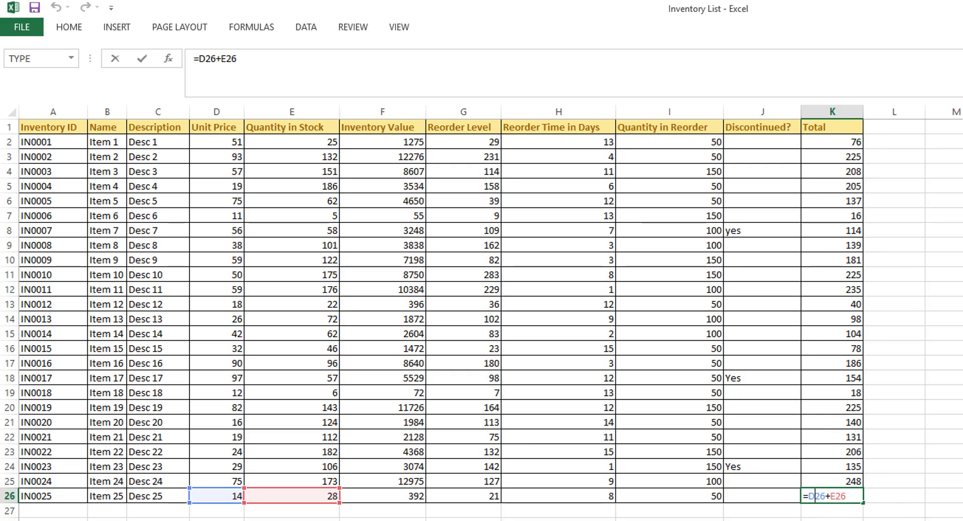
key("Left")
key("Left")
key("Left")
key("Left")
key("Left")
key("Left")
type("$")
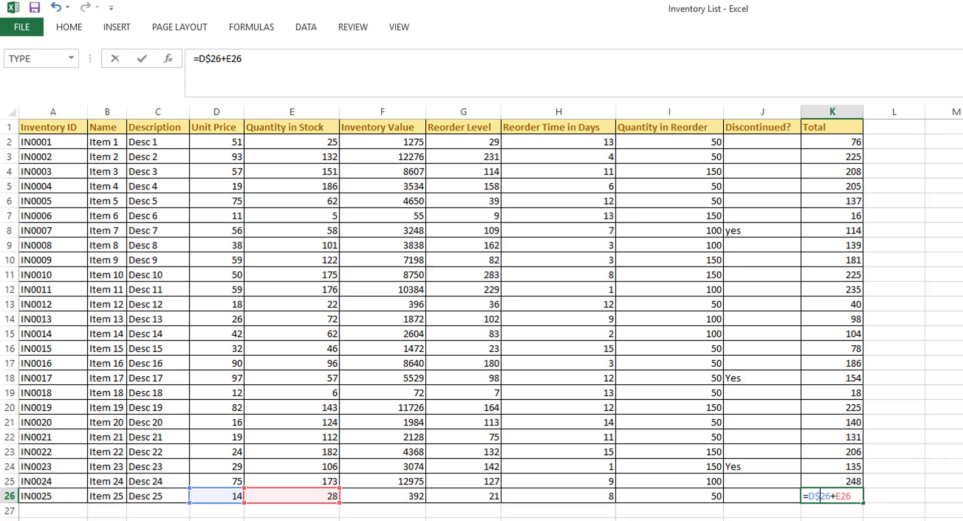
key("Right")
key("Delete")
key("Right")
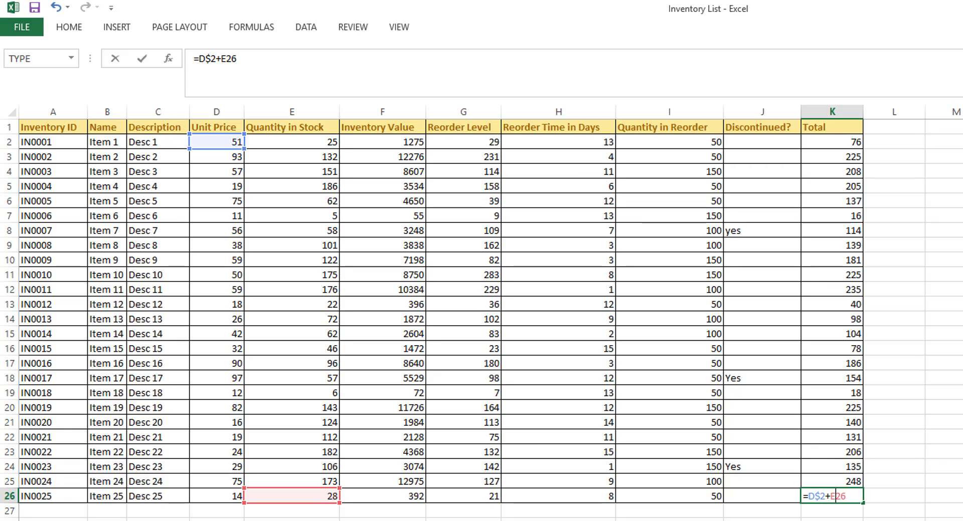
Step: Change the Quantity in Stock reference to E$2 so the K26 formula reads =D$2+E$2
key("Left")
key("Delete")
type("$")
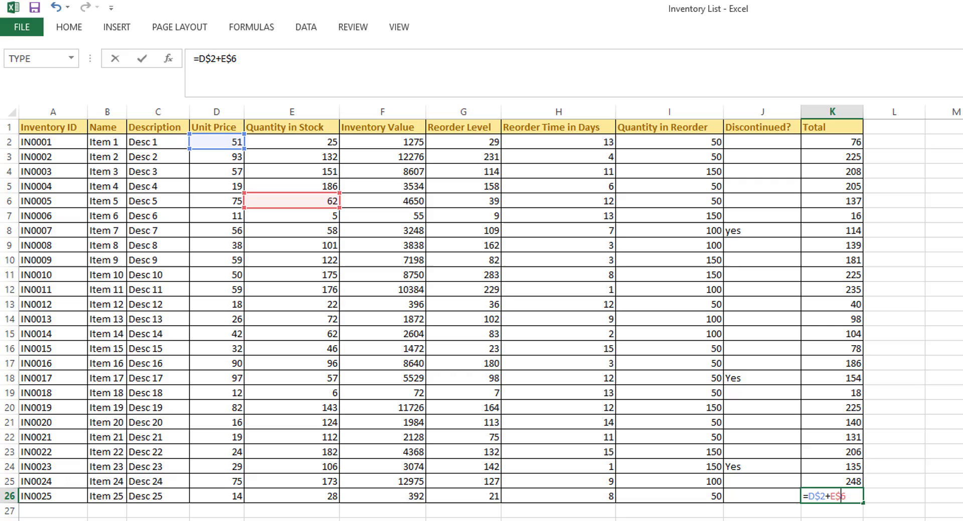
key("Delete")
type("2")
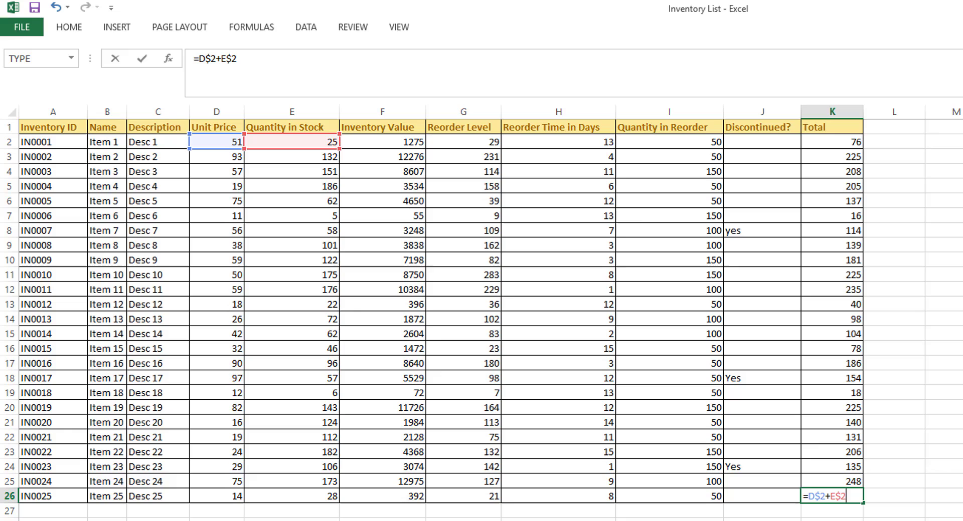
key("Return")
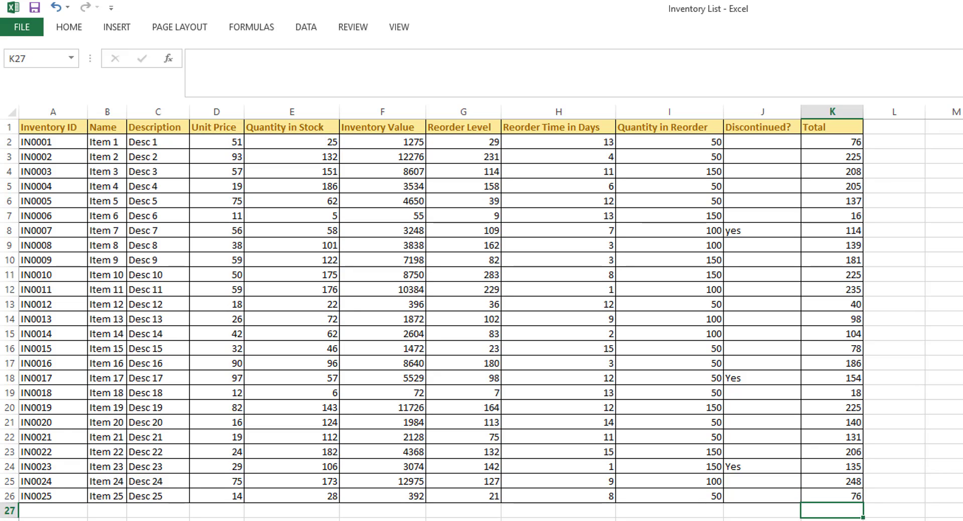
Step: Make the K26 total bold and go back up the Total column
left_click(832, 496)
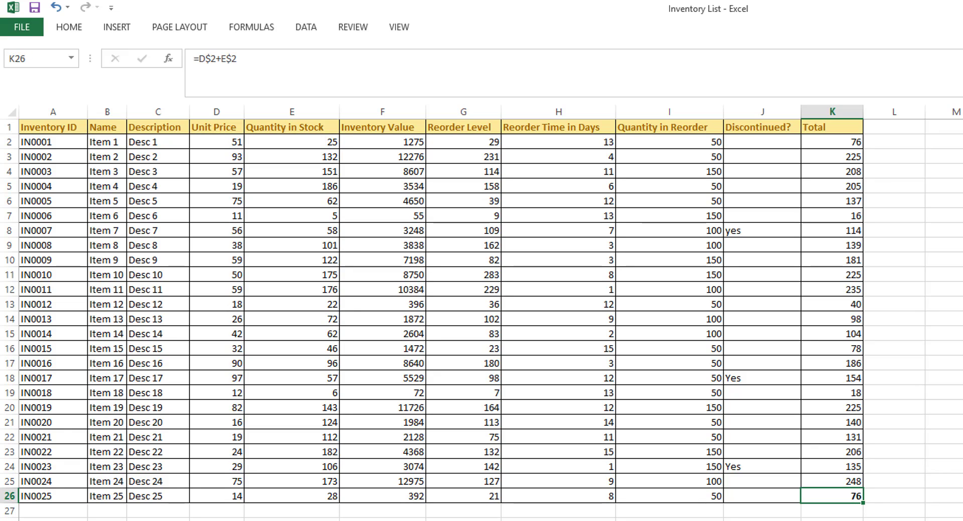
key("Left")
key("Up")
key("Right")
key("Up")
key("Up")
key("Up")
key("Up")
key("Up")
key("Up")
key("Up")
key("Up")
key("Up")
key("Up")
key("Up")
key("Up")
key("Up")
key("Up")
key("Up")
key("Up")
key("Up")
key("Up")
key("Up")
key("Up")
key("Up")
key("Up")
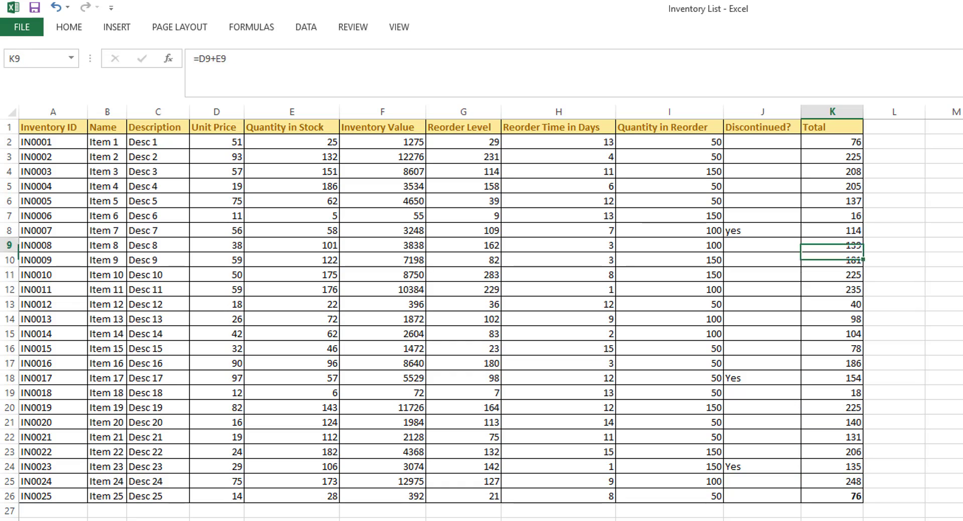